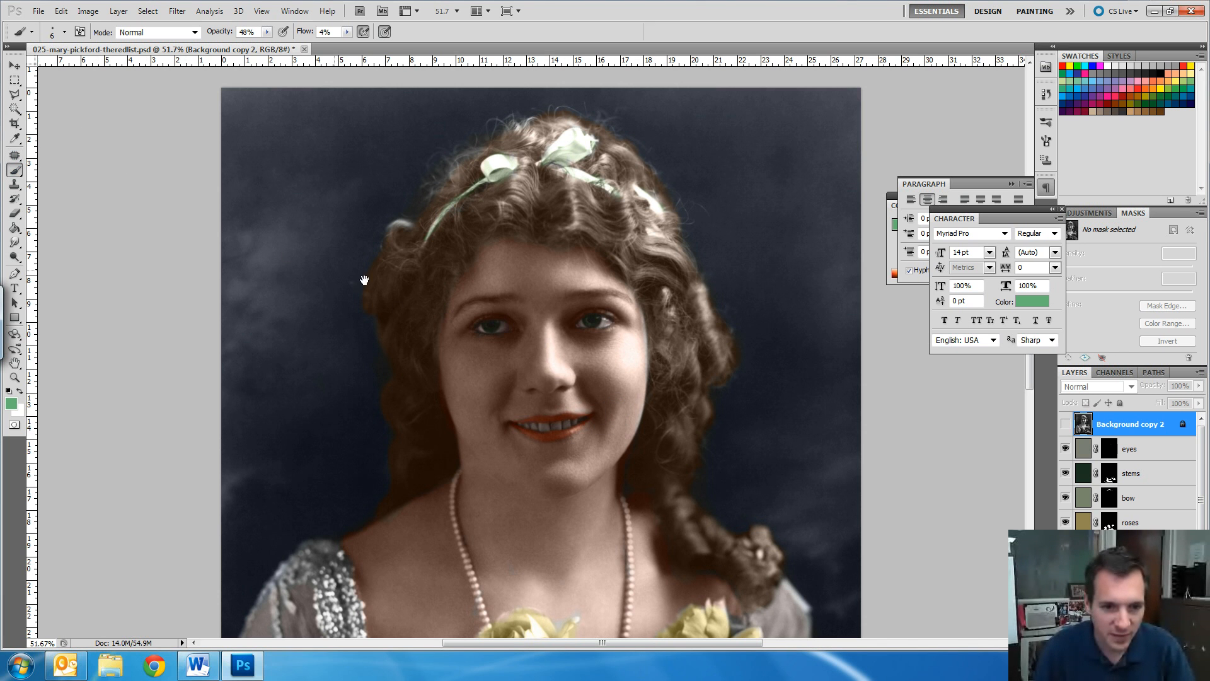
Step: Examine the colorized portrait from the hair bow down to the roses, along with its stack of color layers
{"action": "mouse_move", "coordinate": [418, 324]}
{"action": "left_mouse_down"}
{"action": "mouse_move", "coordinate": [425, 197]}
{"action": "mouse_move", "coordinate": [464, 143]}
{"action": "left_mouse_up"}
{"action": "left_click_drag", "start_coordinate": [521, 397], "coordinate": [421, 265]}
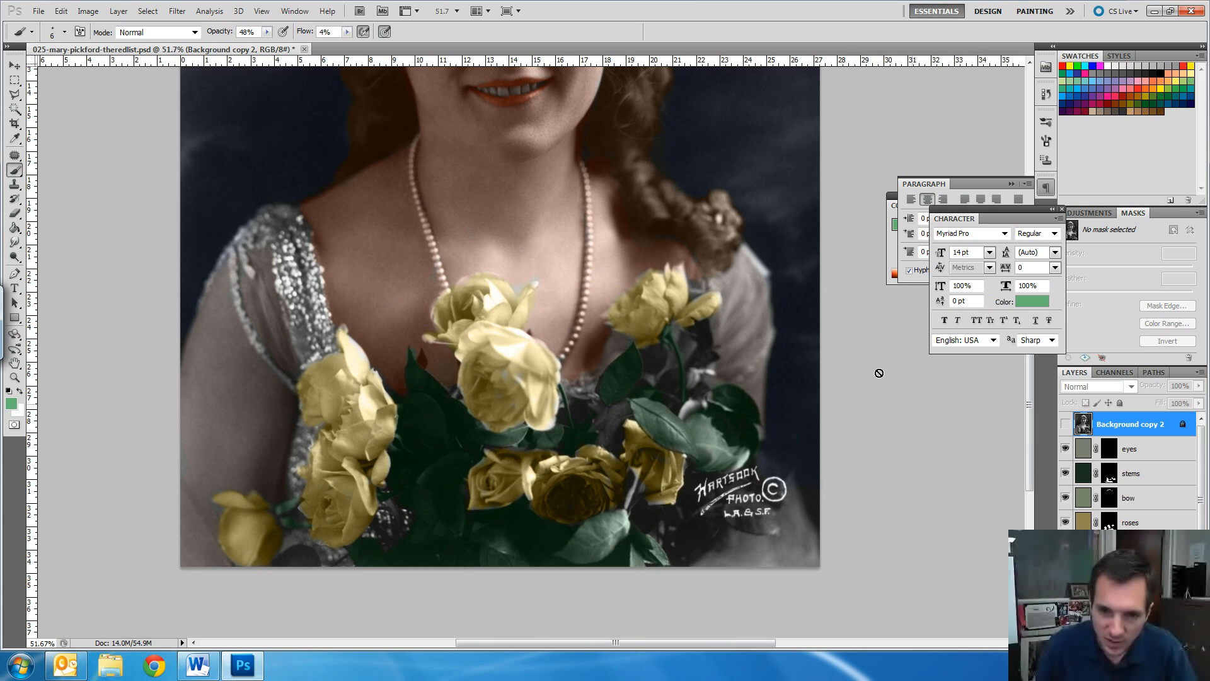
{"action": "left_click_drag", "start_coordinate": [724, 177], "coordinate": [711, 419]}
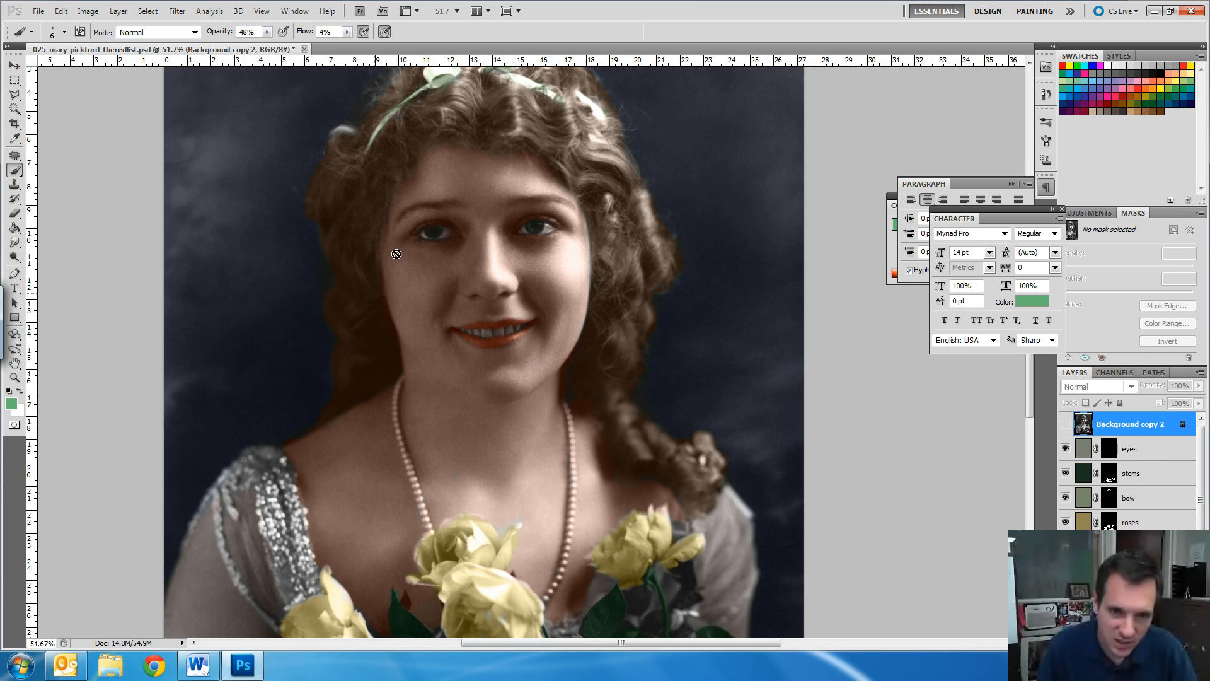
{"action": "left_click_drag", "start_coordinate": [546, 145], "coordinate": [581, 268]}
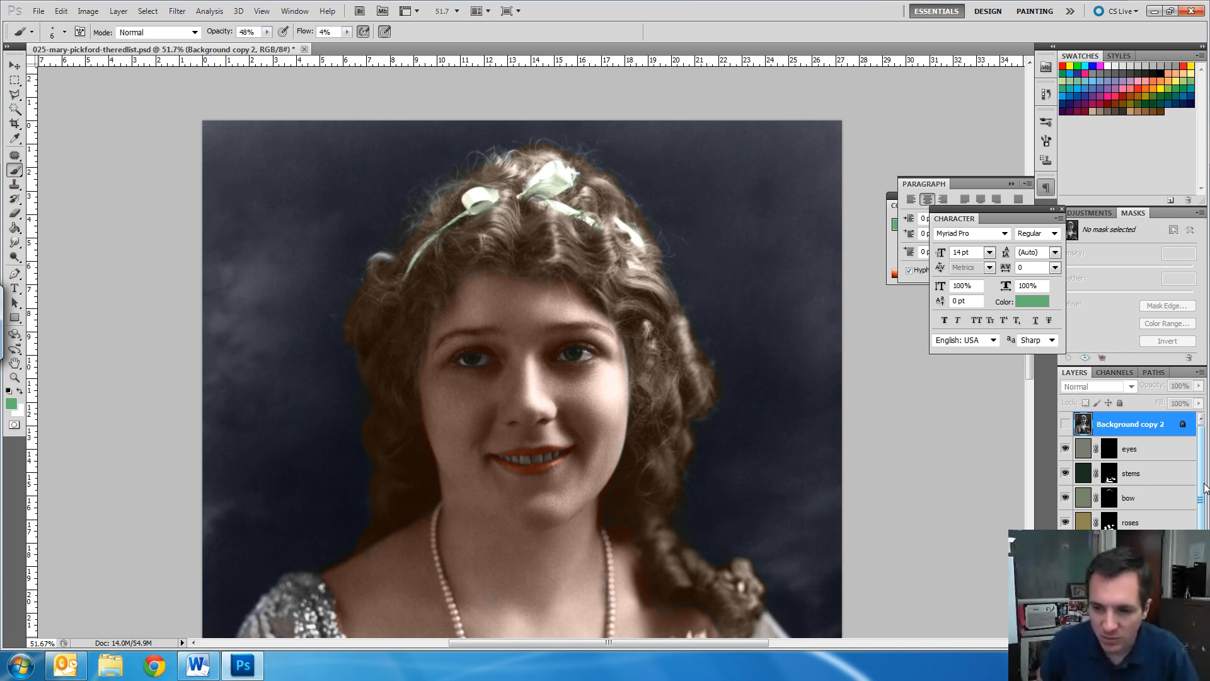
{"action": "scroll", "coordinate": [1191, 498], "scroll_direction": "down", "scroll_amount": 3}
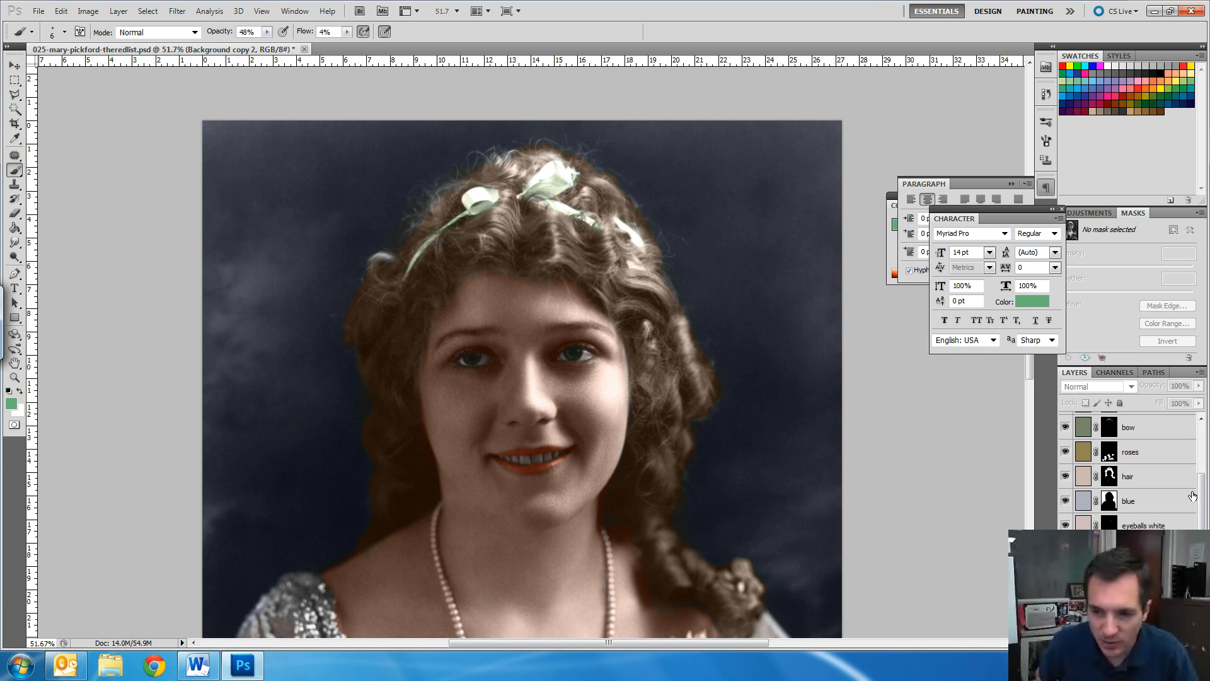
{"action": "scroll", "coordinate": [1198, 489], "scroll_direction": "up", "scroll_amount": 2}
{"action": "scroll", "coordinate": [1198, 485], "scroll_direction": "up", "scroll_amount": 1}
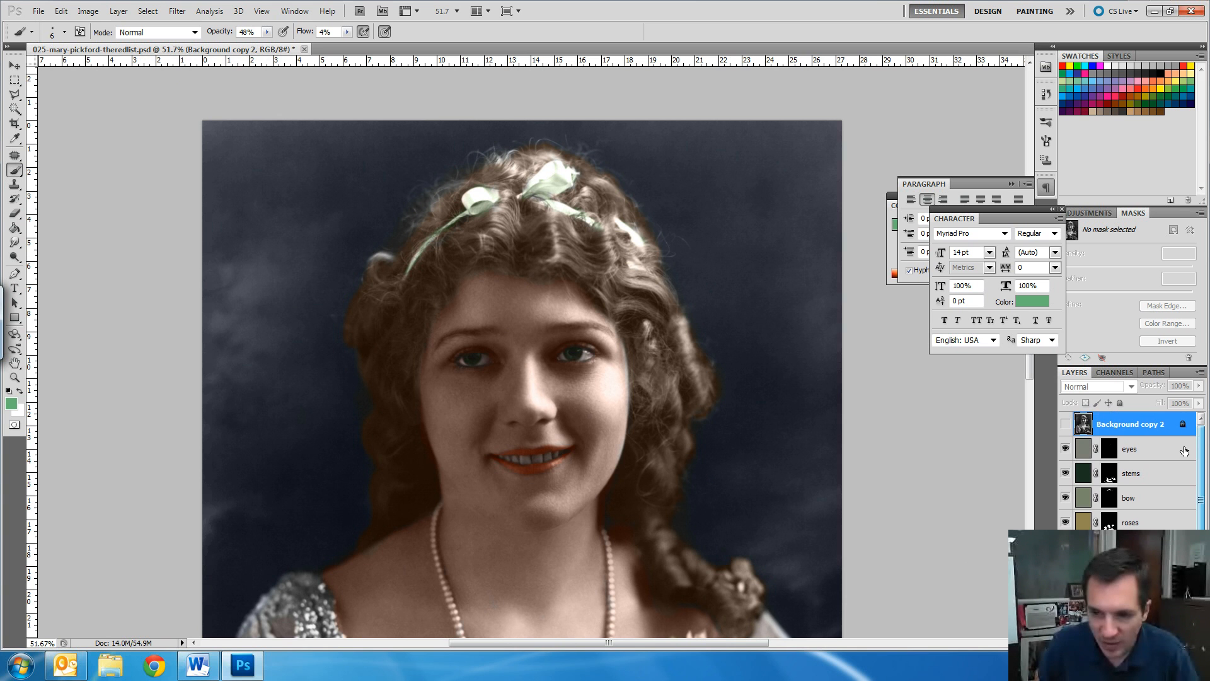
Step: Recolor the irises by applying Hue/Saturation to the eyes layer with hue +180 and saturation +17
{"action": "left_click", "coordinate": [1088, 451]}
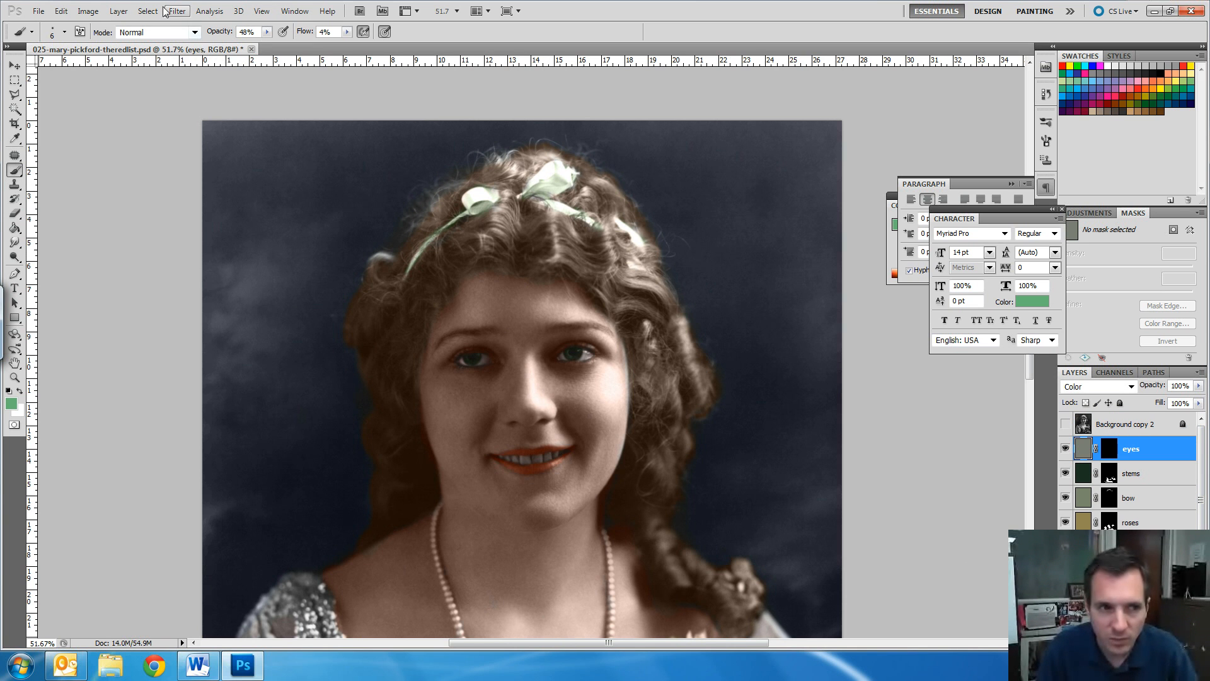
{"action": "left_click", "coordinate": [61, 11]}
{"action": "mouse_move", "coordinate": [88, 11]}
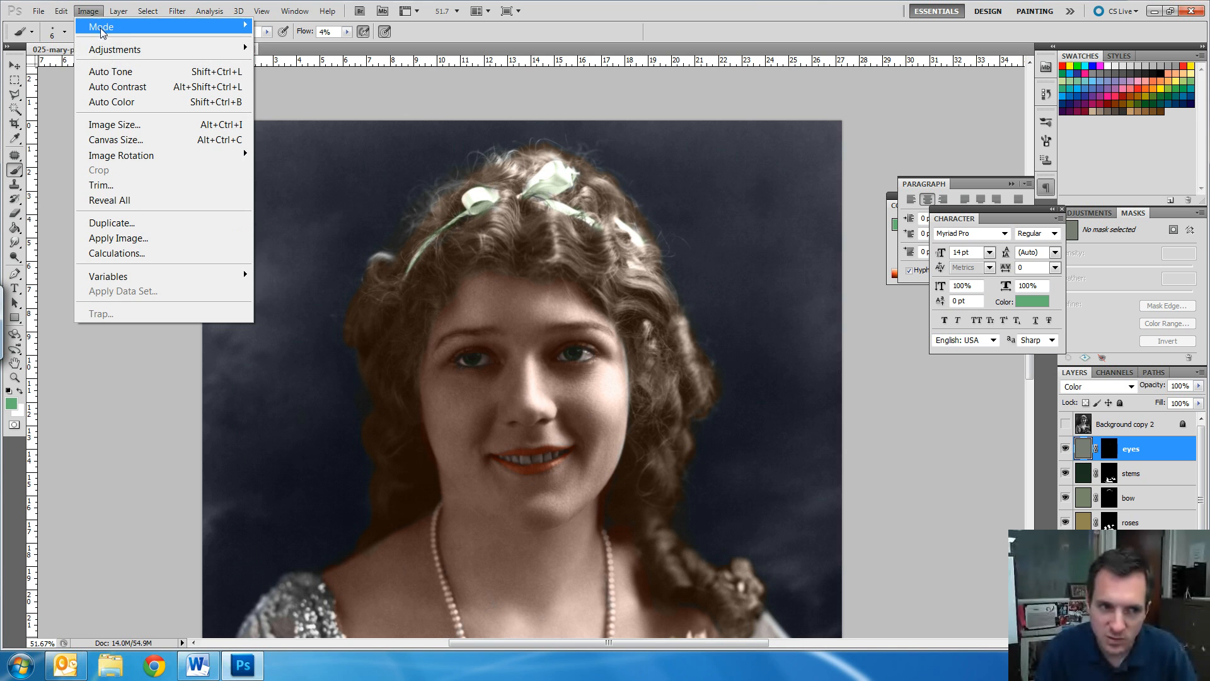
{"action": "mouse_move", "coordinate": [113, 57]}
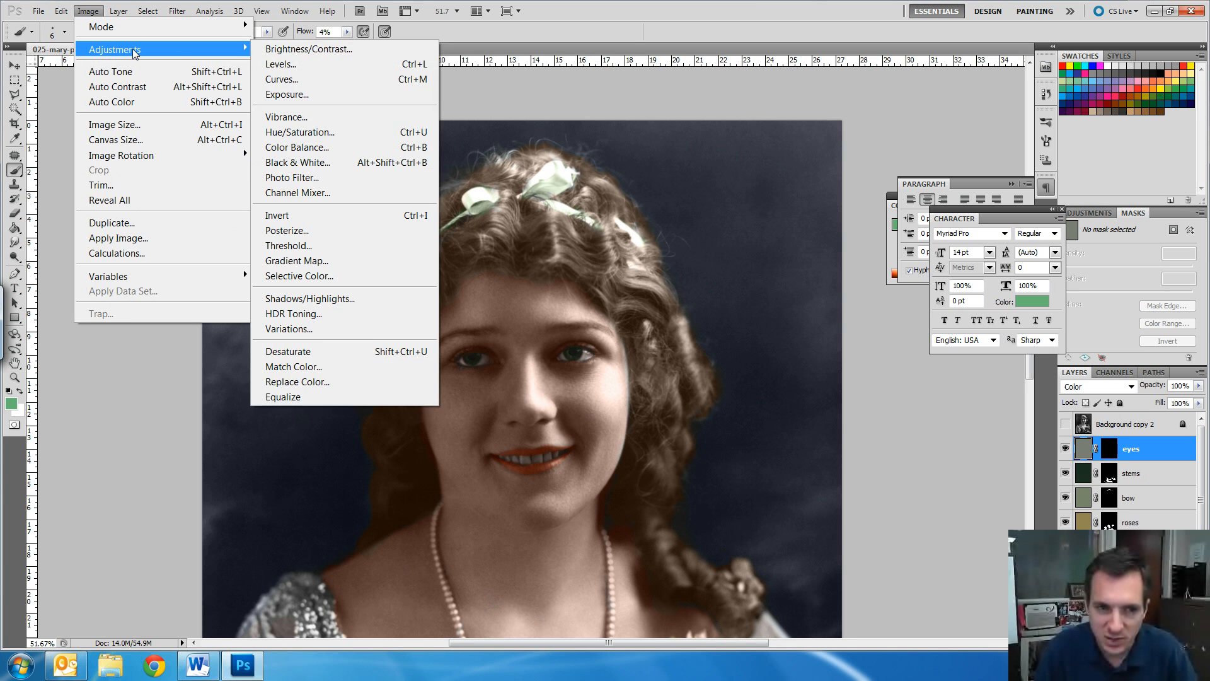
{"action": "left_click", "coordinate": [325, 129]}
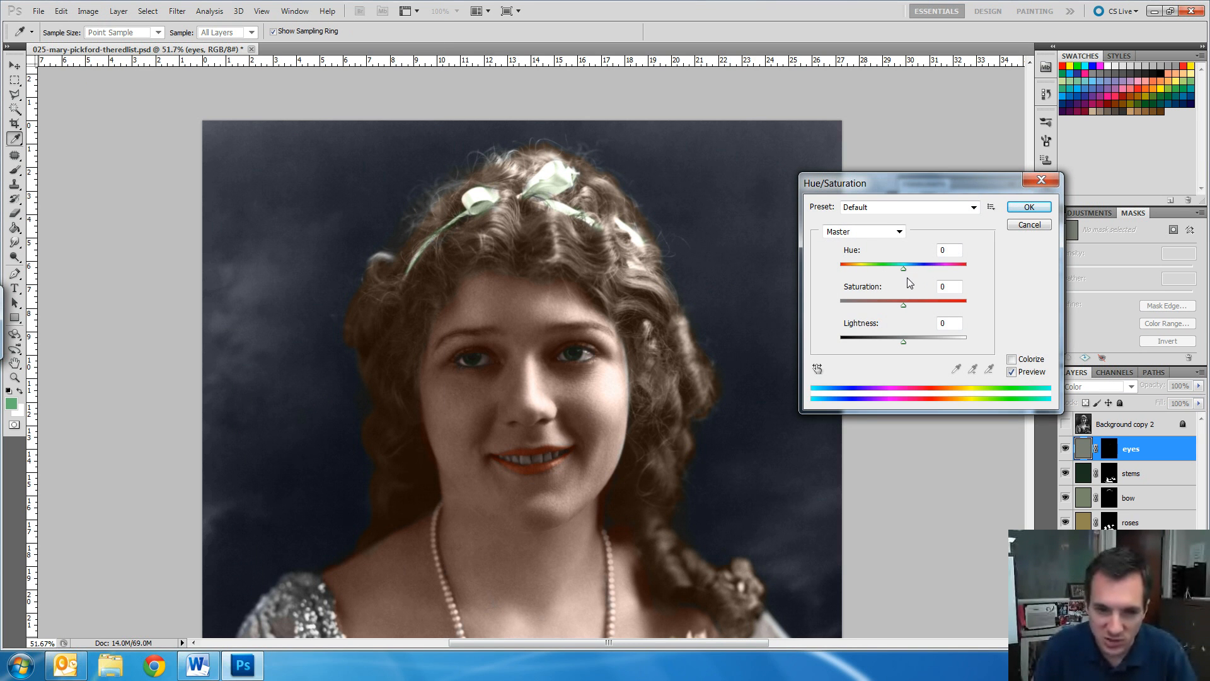
{"action": "left_click_drag", "start_coordinate": [906, 274], "coordinate": [975, 272]}
{"action": "mouse_move", "coordinate": [902, 304]}
{"action": "left_mouse_down"}
{"action": "mouse_move", "coordinate": [962, 305]}
{"action": "mouse_move", "coordinate": [914, 308]}
{"action": "left_mouse_up"}
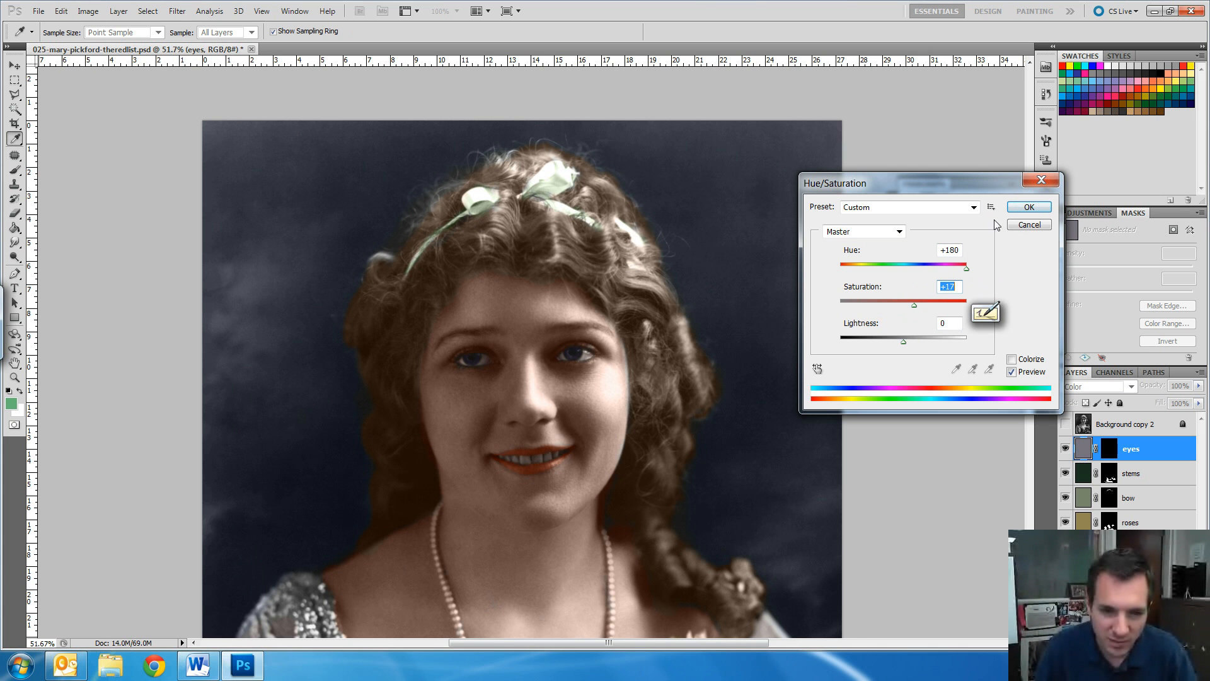
{"action": "left_click", "coordinate": [1029, 208]}
{"action": "key", "text": "b"}
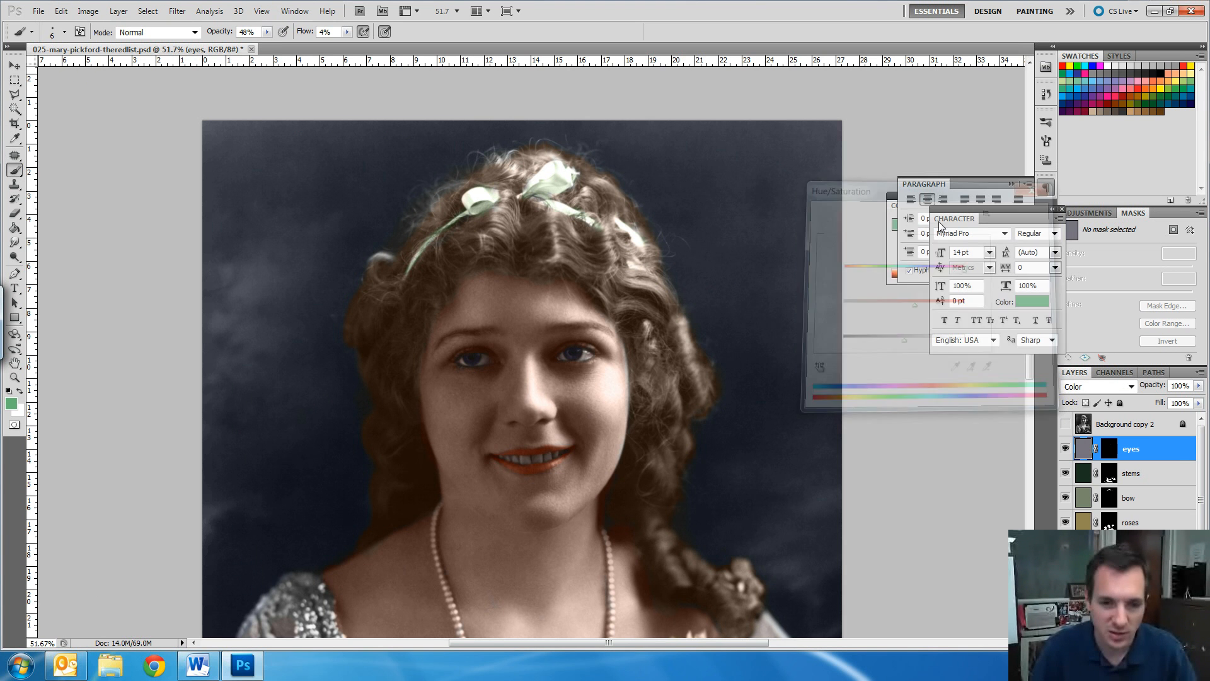
{"action": "mouse_move", "coordinate": [576, 344]}
{"action": "left_mouse_down"}
{"action": "mouse_move", "coordinate": [621, 337]}
{"action": "mouse_move", "coordinate": [610, 351]}
{"action": "left_mouse_up"}
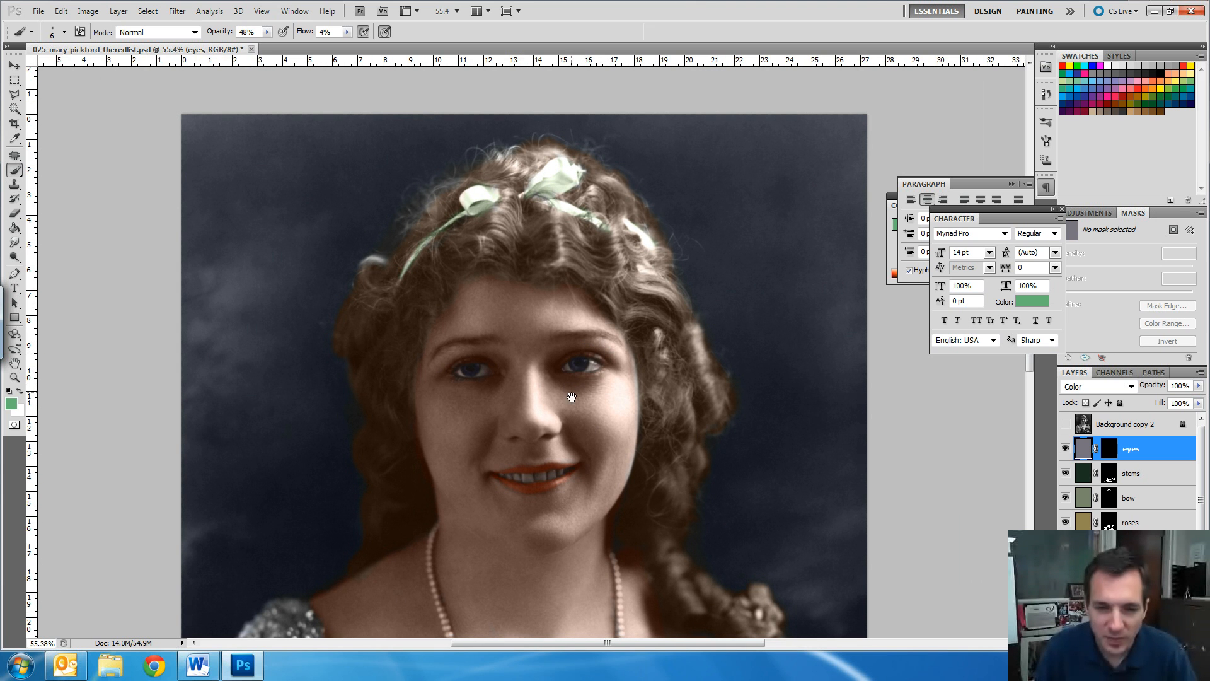
{"action": "left_click_drag", "start_coordinate": [583, 391], "coordinate": [613, 318]}
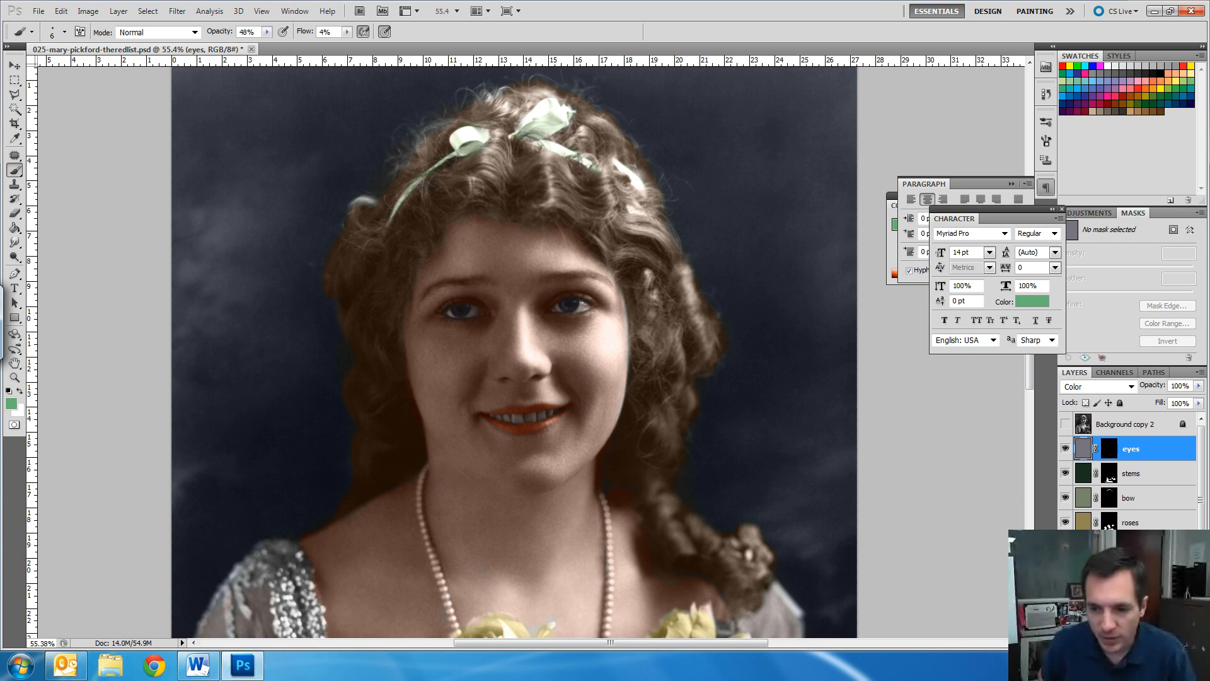
Step: Hide all the color layers above the black-and-white photo
{"action": "left_click", "coordinate": [1130, 597]}
{"action": "left_click", "coordinate": [1066, 597]}
{"action": "left_click_drag", "start_coordinate": [1065, 523], "coordinate": [1065, 448]}
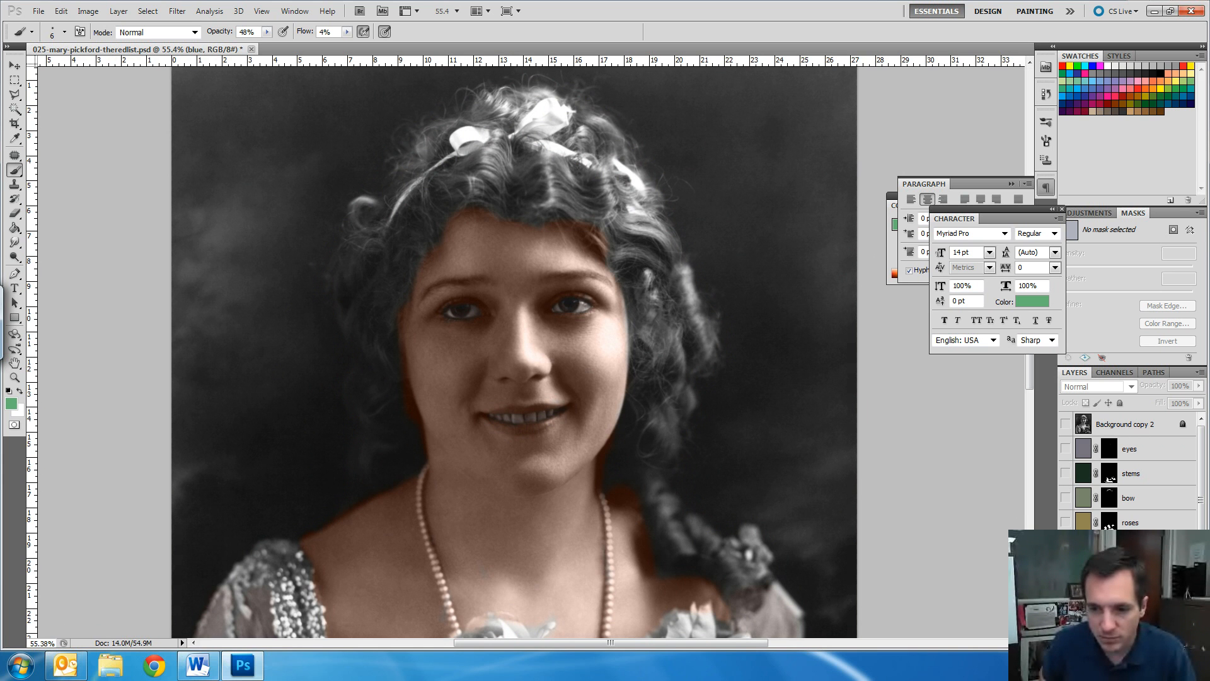
{"action": "scroll", "coordinate": [1129, 473], "scroll_direction": "down", "scroll_amount": 3}
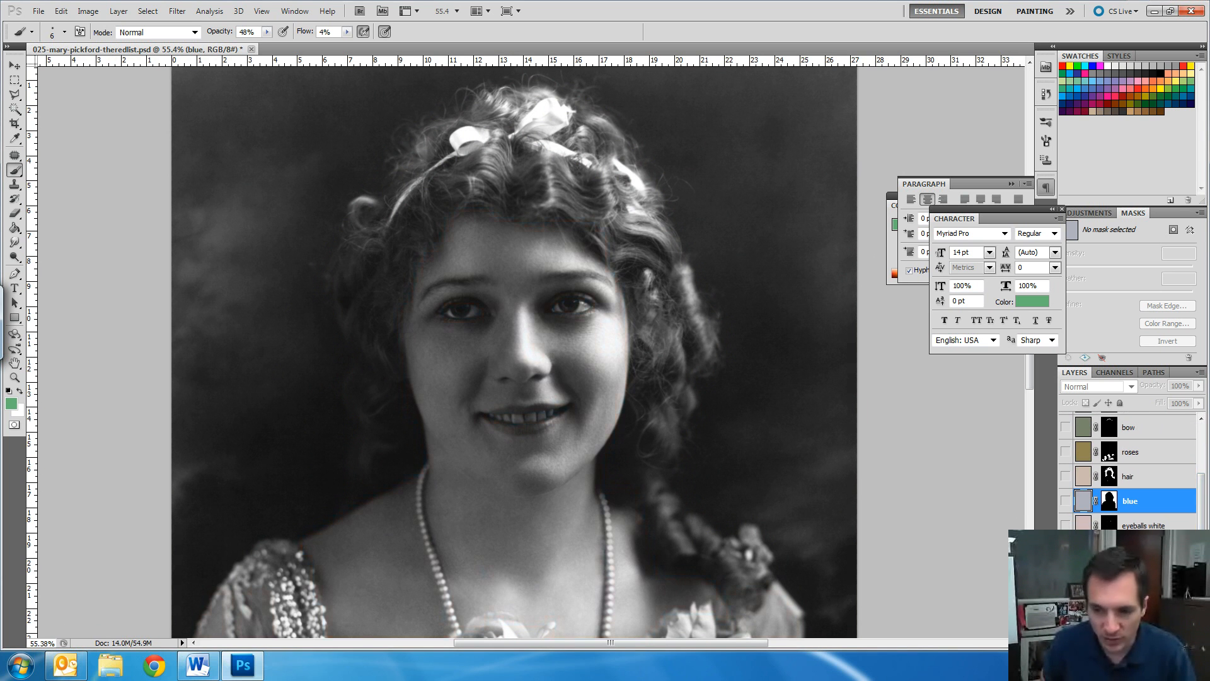
Step: Show the skin layer and set it to Normal blending mode at 49% opacity
{"action": "left_click", "coordinate": [1129, 551]}
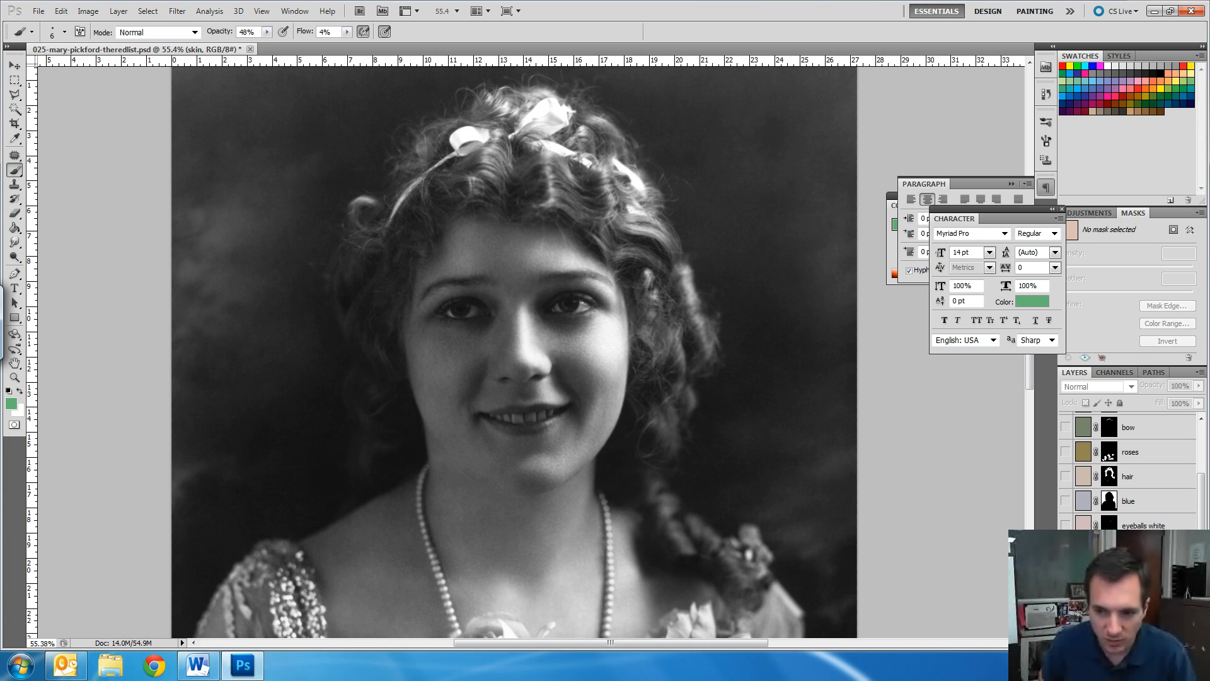
{"action": "left_click", "coordinate": [1066, 550]}
{"action": "left_click", "coordinate": [1109, 391]}
{"action": "left_click", "coordinate": [1086, 169]}
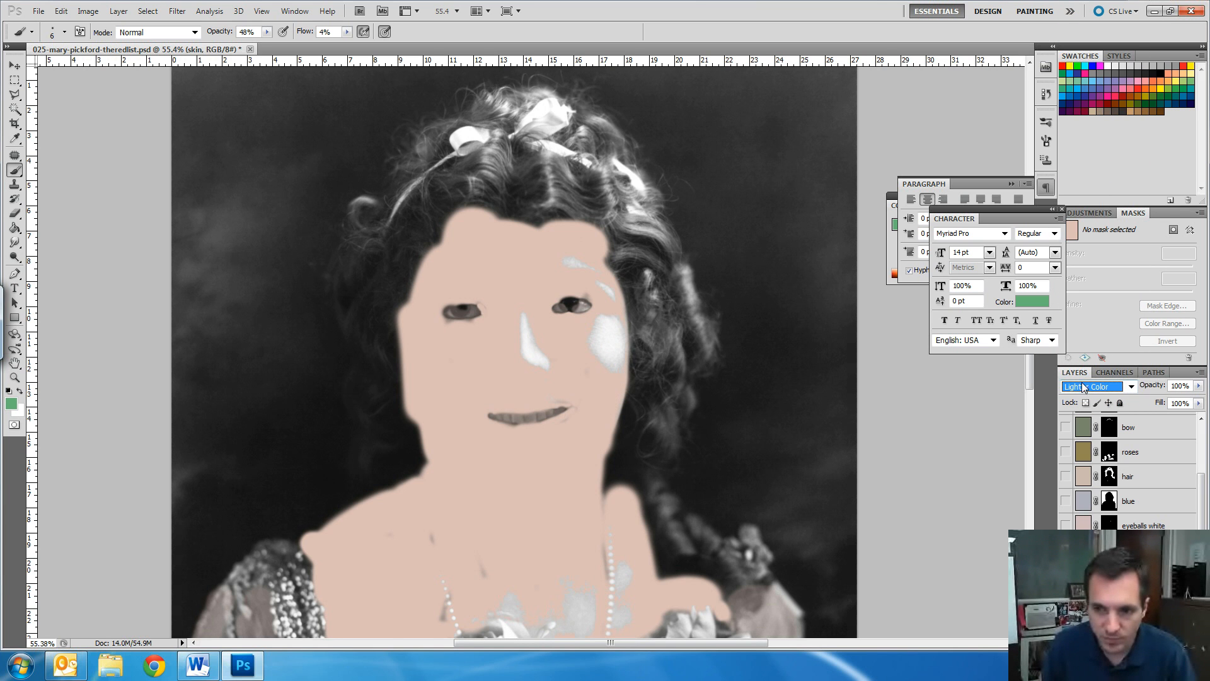
{"action": "left_click", "coordinate": [1085, 387]}
{"action": "left_click", "coordinate": [1124, 11]}
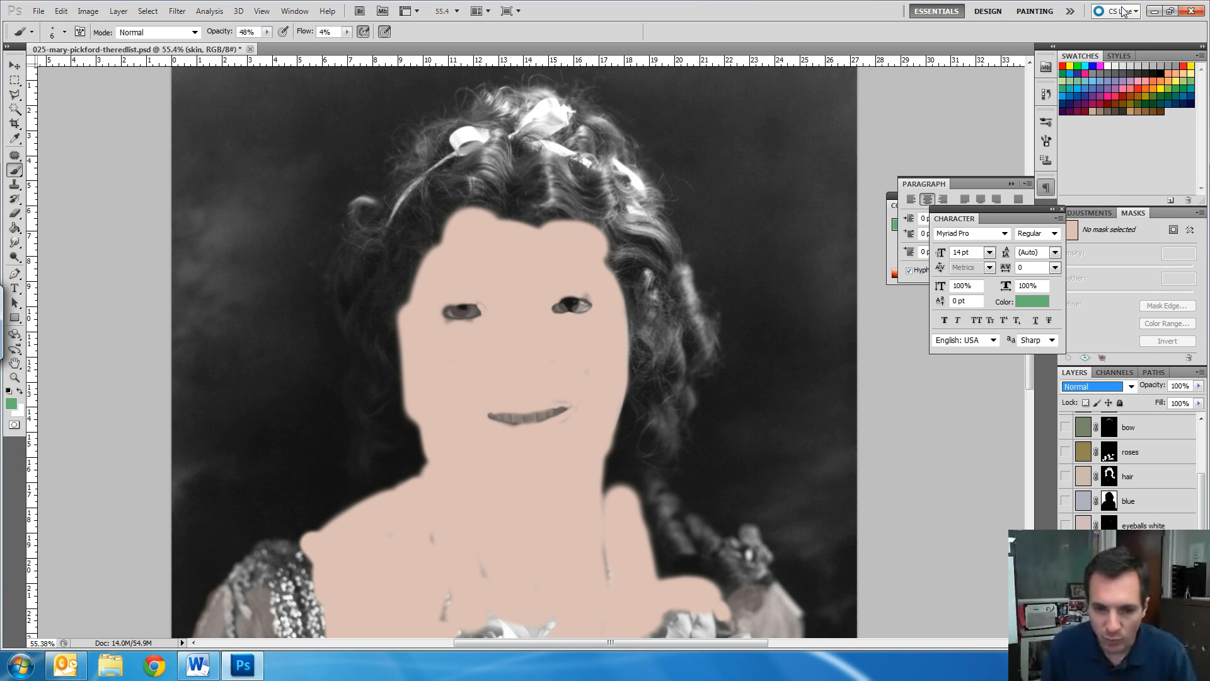
{"action": "left_click_drag", "start_coordinate": [650, 310], "coordinate": [711, 205]}
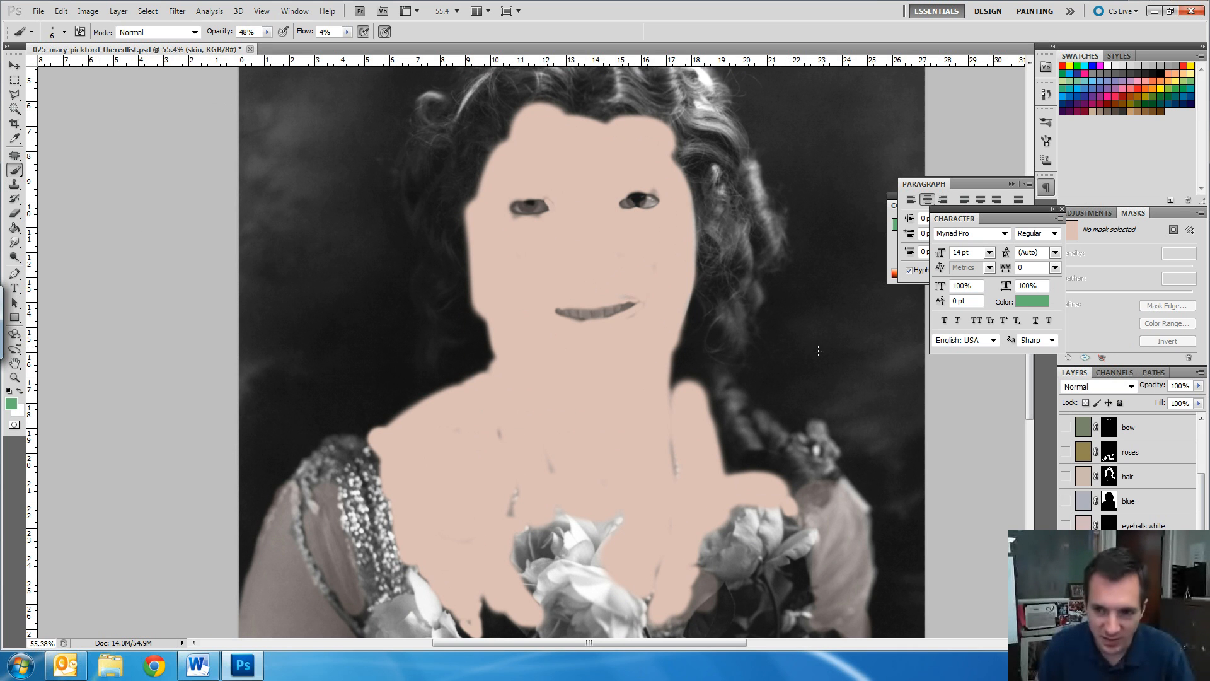
{"action": "left_click", "coordinate": [1199, 385]}
{"action": "left_click", "coordinate": [1167, 398]}
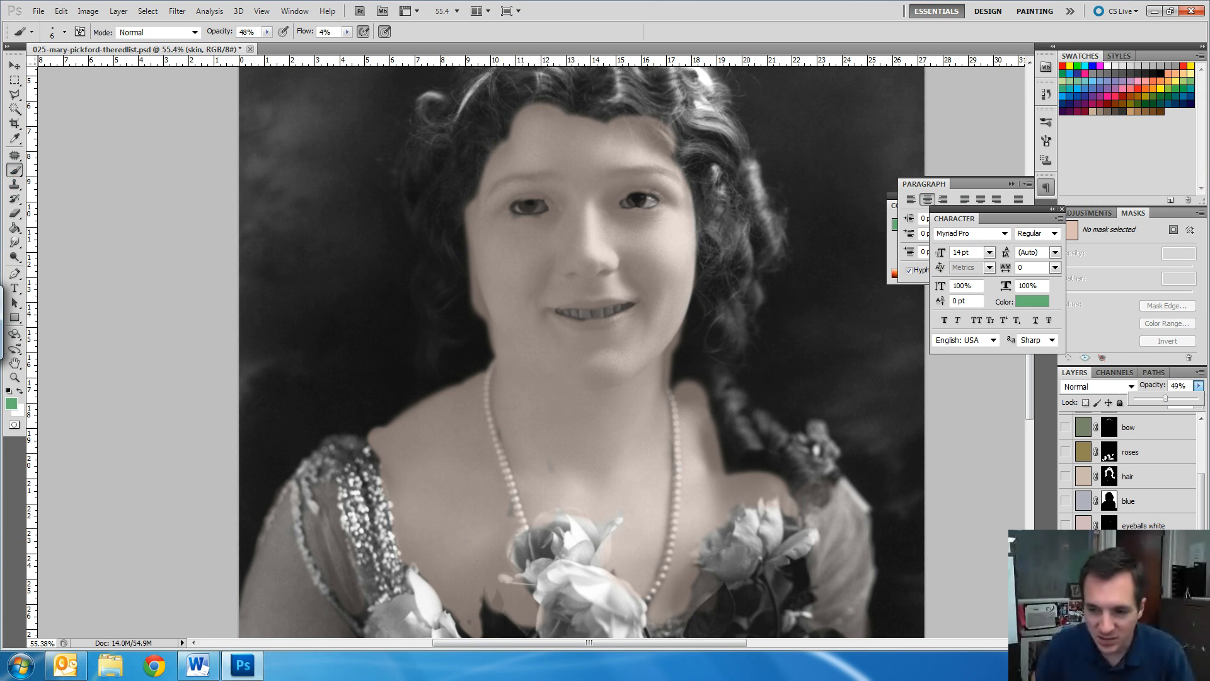
Step: Target the skin layer's mask and set the brush to size 62 with 100% opacity and 100% flow
{"action": "left_click", "coordinate": [1109, 575]}
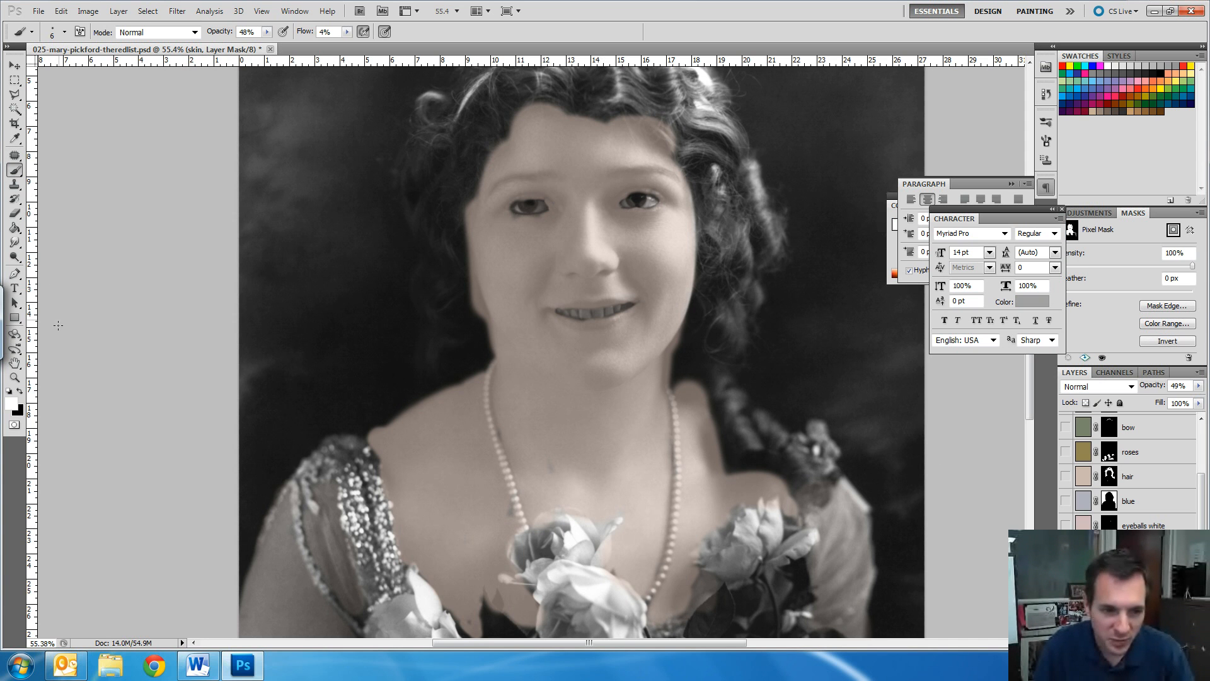
{"action": "right_click", "coordinate": [363, 388]}
{"action": "left_click", "coordinate": [435, 419]}
{"action": "left_click", "coordinate": [385, 348]}
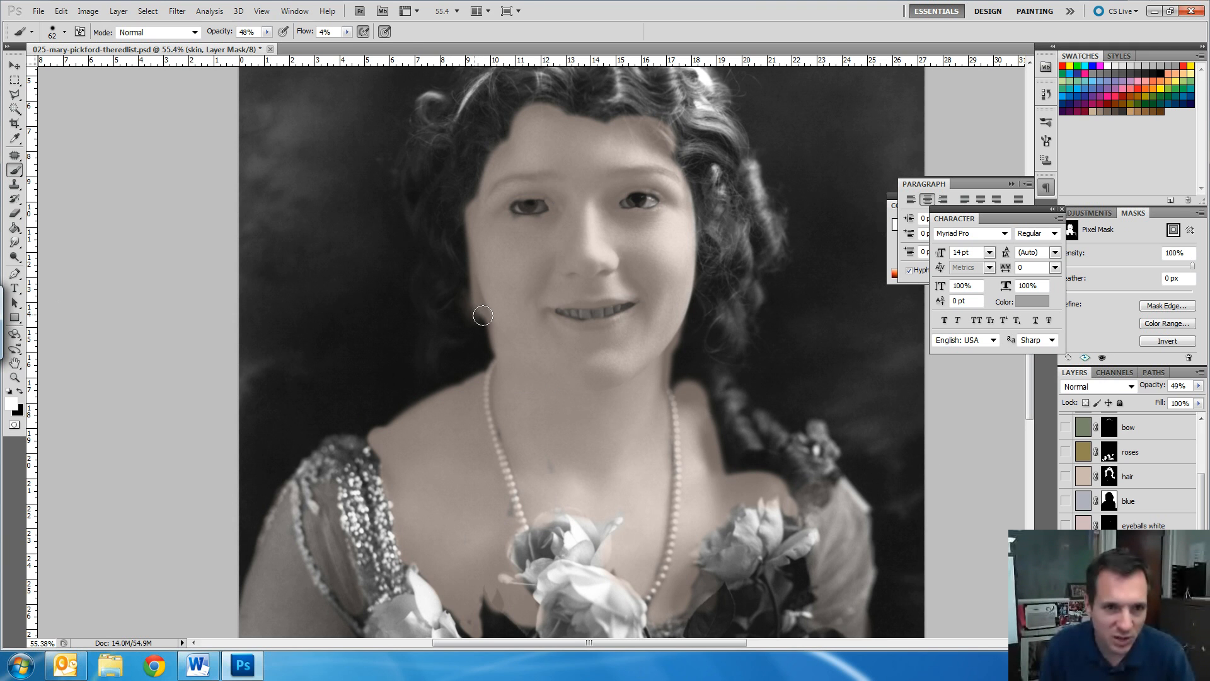
{"action": "left_click_drag", "start_coordinate": [347, 31], "coordinate": [374, 36]}
{"action": "left_click", "coordinate": [267, 31]}
Step: Refine the skin mask by painting along the outer edges of the cheek, jaw and neck
{"action": "mouse_move", "coordinate": [468, 316]}
{"action": "left_mouse_down"}
{"action": "mouse_move", "coordinate": [456, 291]}
{"action": "mouse_move", "coordinate": [472, 318]}
{"action": "left_mouse_up"}
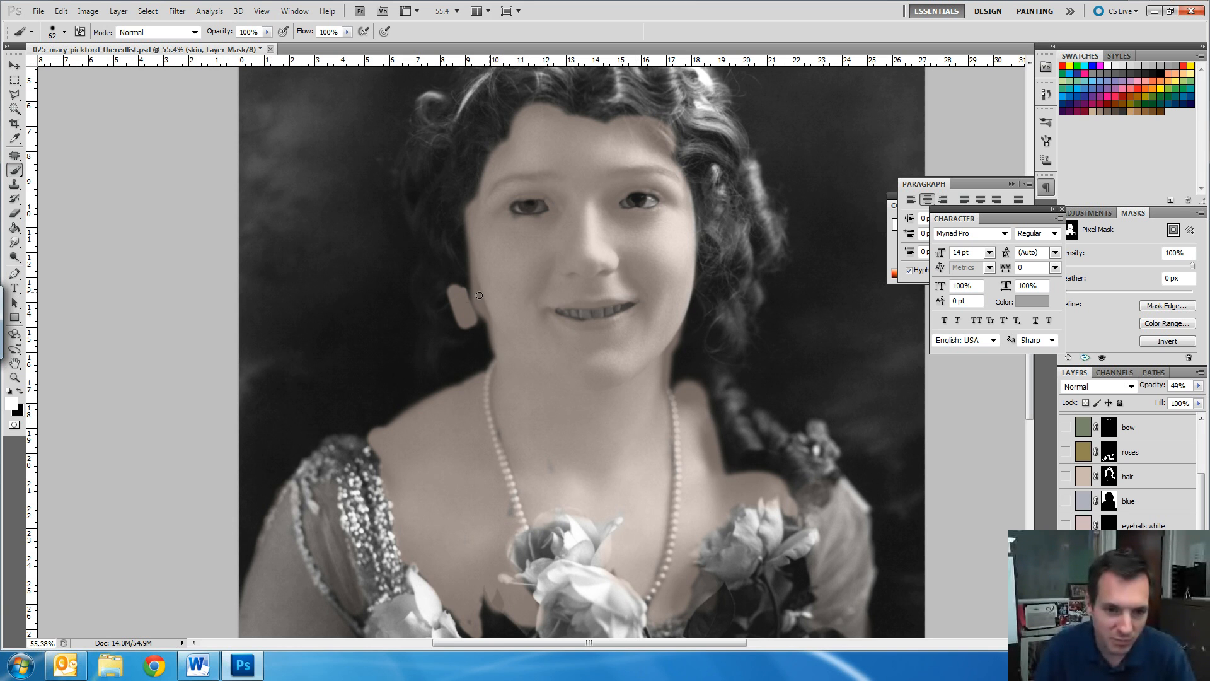
{"action": "mouse_move", "coordinate": [457, 290]}
{"action": "left_mouse_down"}
{"action": "mouse_move", "coordinate": [460, 325]}
{"action": "mouse_move", "coordinate": [452, 296]}
{"action": "mouse_move", "coordinate": [475, 321]}
{"action": "mouse_move", "coordinate": [456, 285]}
{"action": "mouse_move", "coordinate": [470, 287]}
{"action": "mouse_move", "coordinate": [494, 353]}
{"action": "mouse_move", "coordinate": [469, 260]}
{"action": "left_mouse_up"}
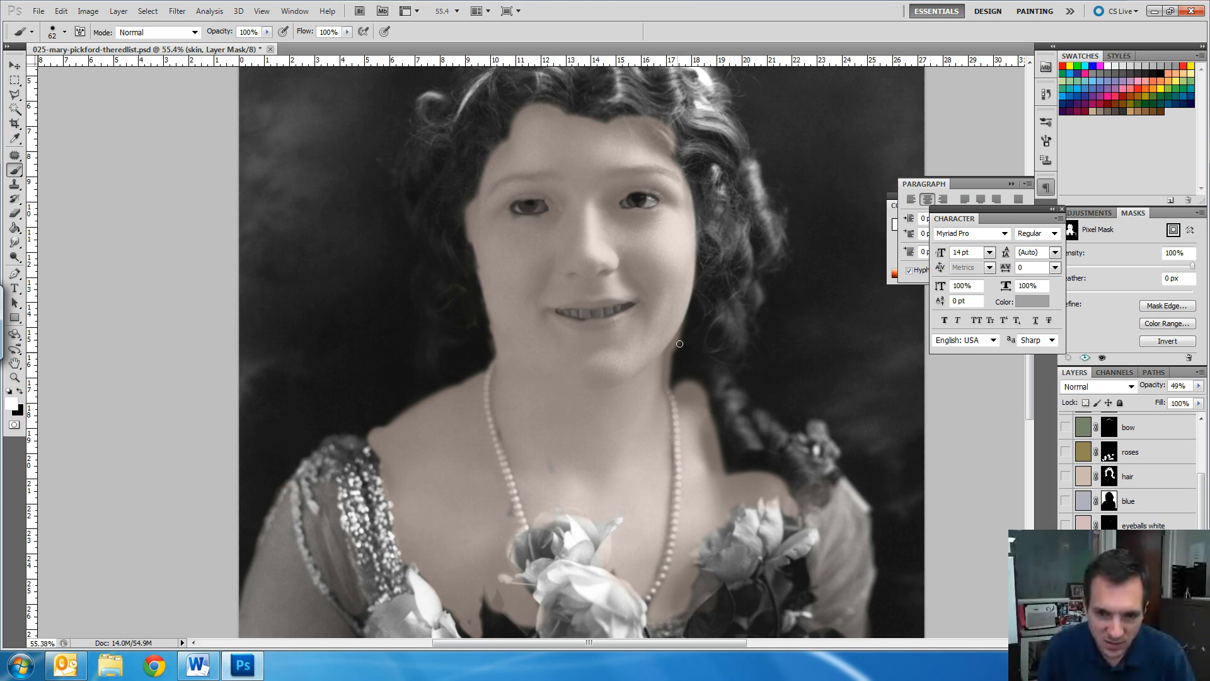
{"action": "mouse_move", "coordinate": [684, 329]}
{"action": "left_mouse_down"}
{"action": "mouse_move", "coordinate": [667, 382]}
{"action": "mouse_move", "coordinate": [709, 403]}
{"action": "mouse_move", "coordinate": [679, 375]}
{"action": "left_mouse_up"}
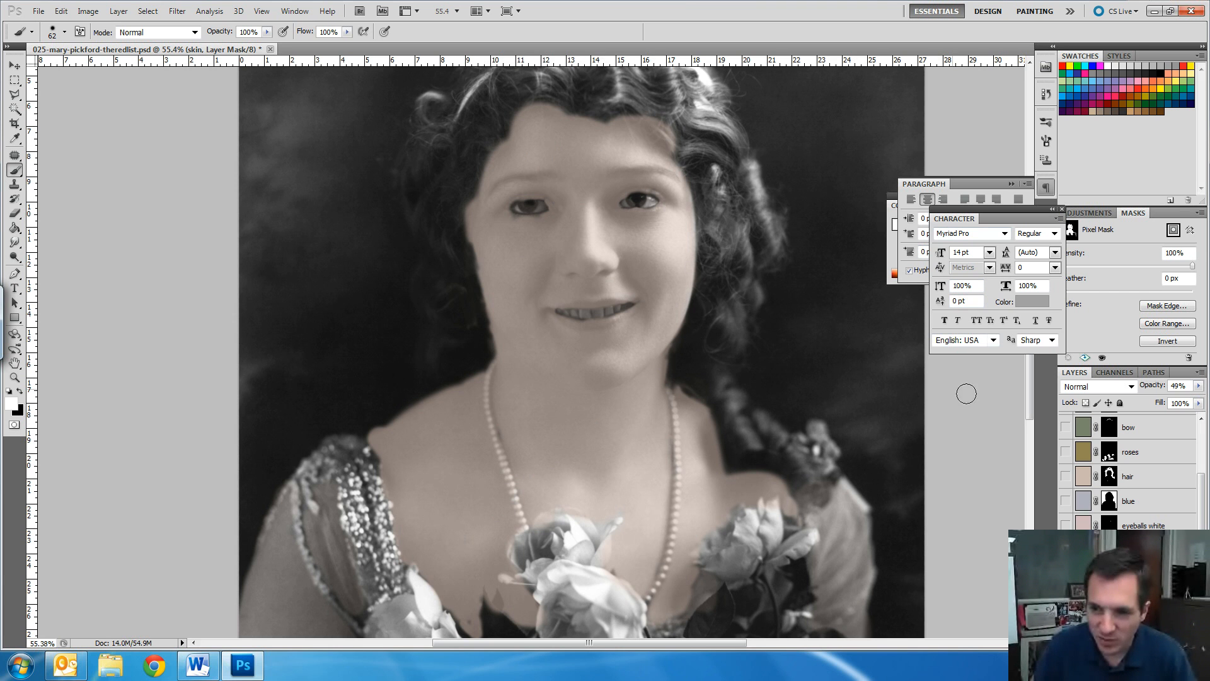
Step: Set the skin layer to Color blending mode at 100% opacity
{"action": "left_click", "coordinate": [1125, 387]}
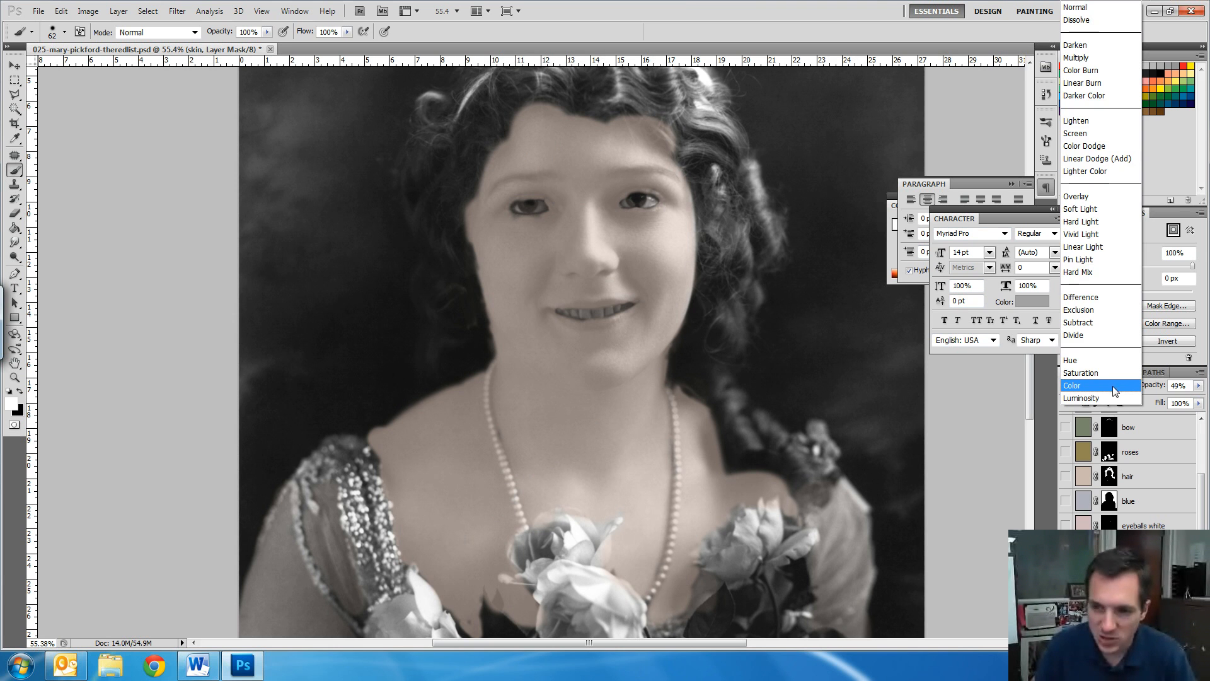
{"action": "left_click", "coordinate": [1116, 386]}
{"action": "left_click", "coordinate": [1199, 386]}
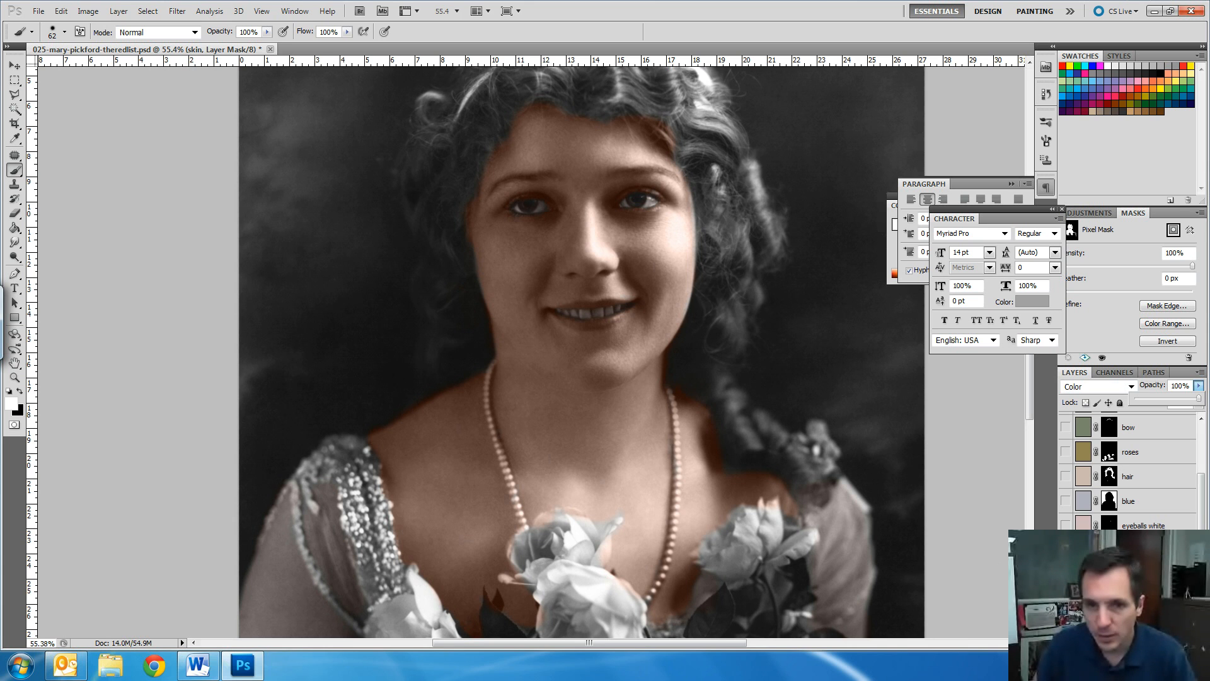
Step: Compare the skin and eyeballs white layers by toggling their visibility and inspecting the eyes up close at about 148% zoom
{"action": "left_click", "coordinate": [1065, 599]}
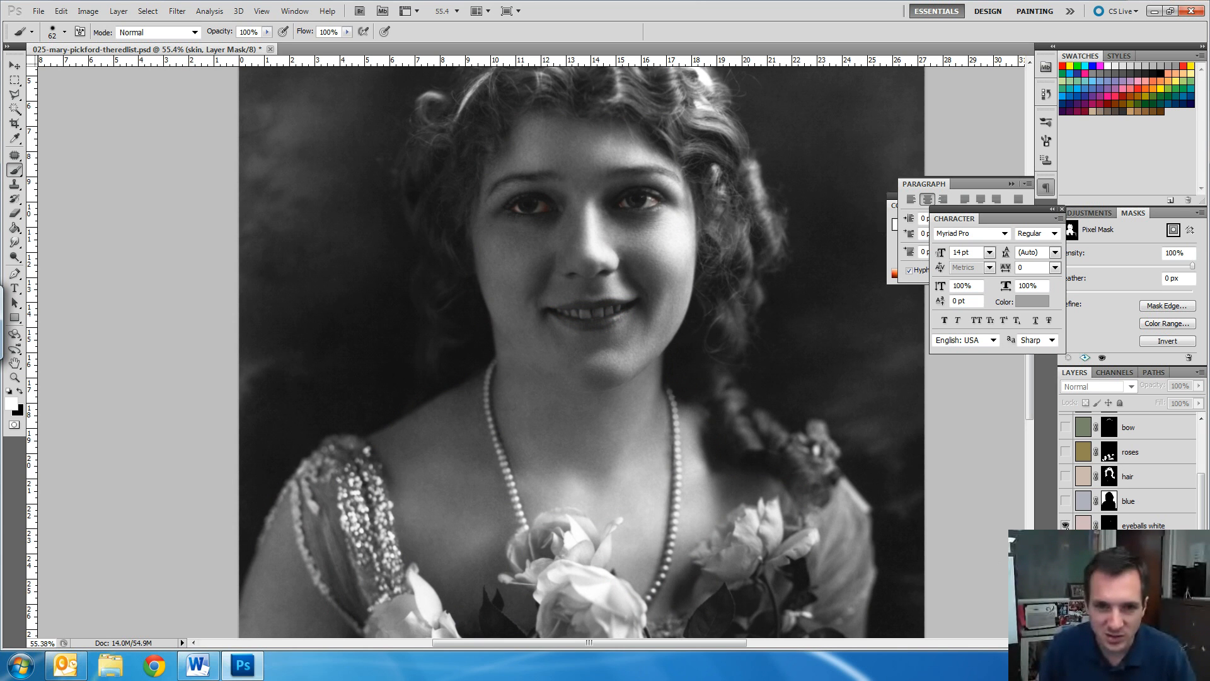
{"action": "left_click", "coordinate": [1075, 526]}
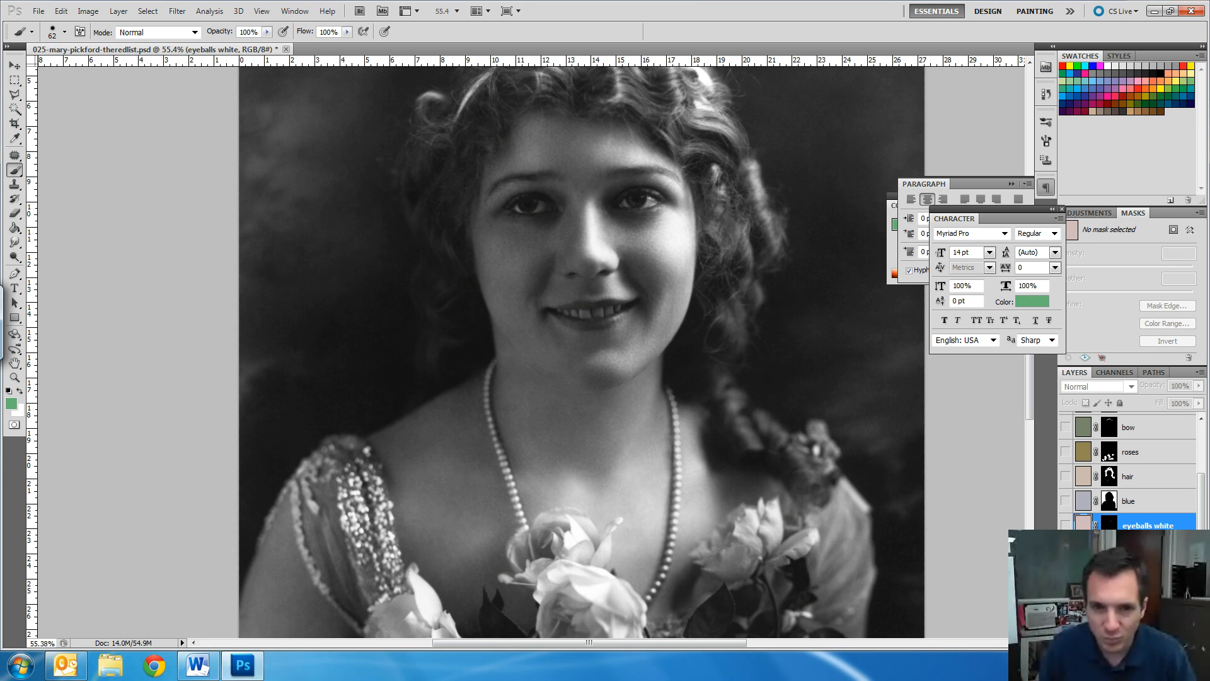
{"action": "left_click", "coordinate": [1065, 525]}
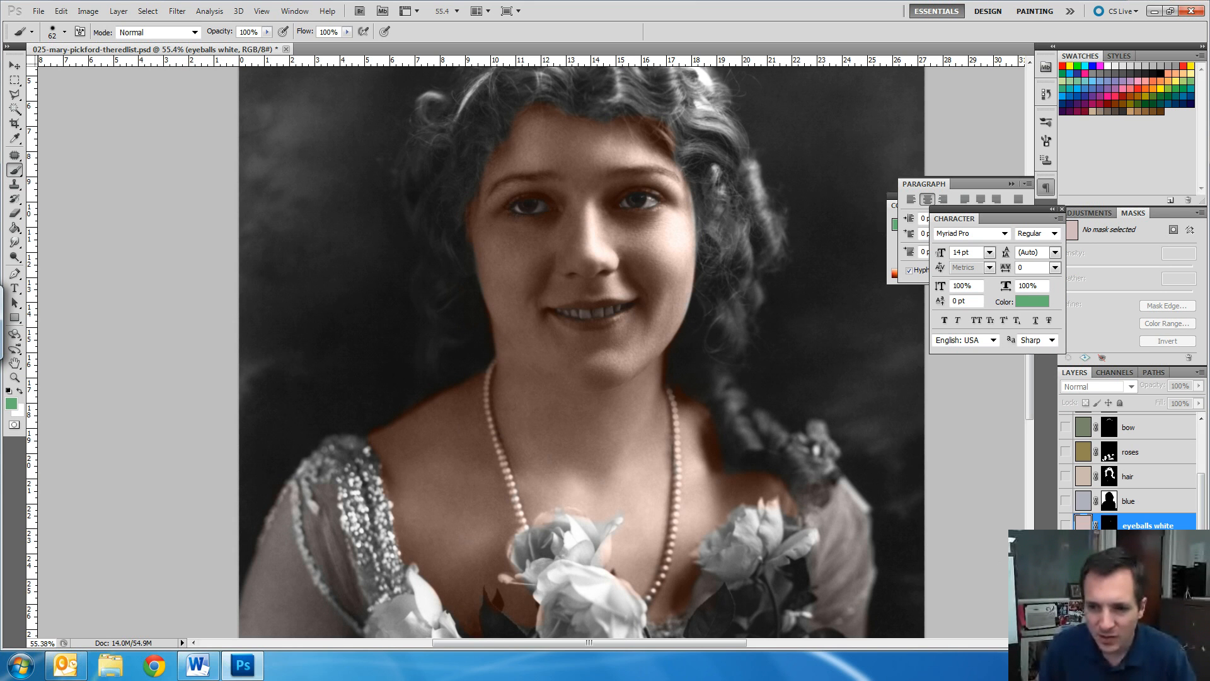
{"action": "left_click", "coordinate": [1066, 526]}
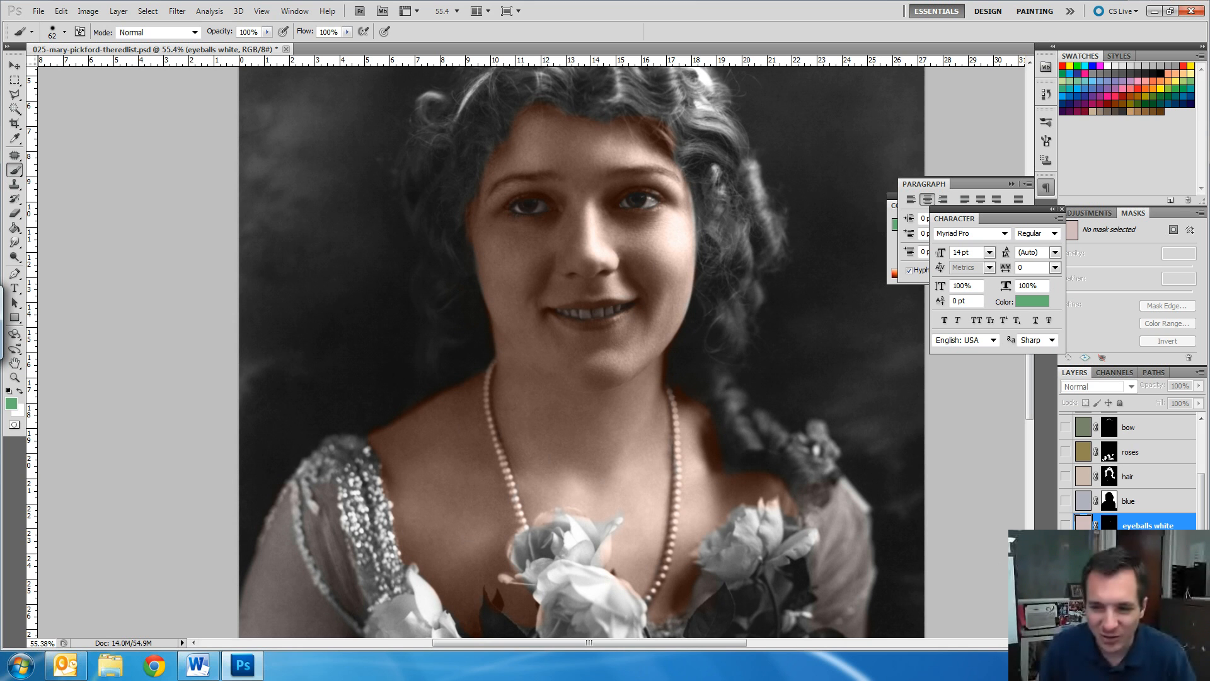
{"action": "left_click", "coordinate": [1066, 526]}
{"action": "left_click", "coordinate": [1066, 526]}
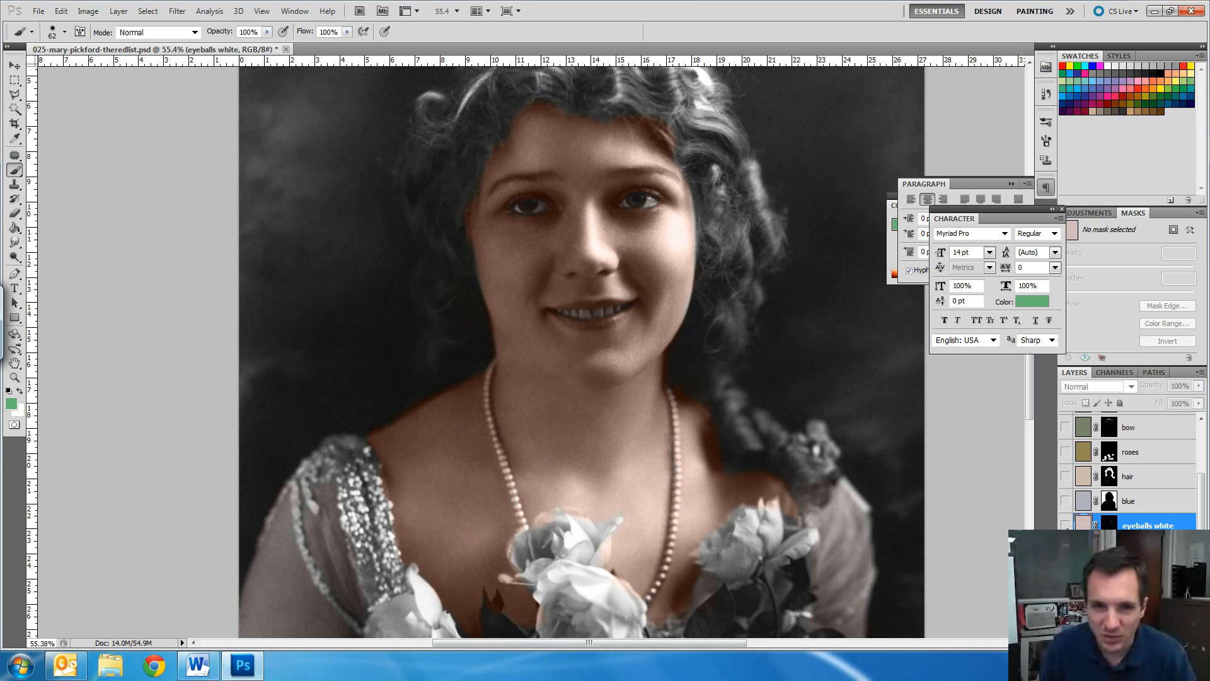
{"action": "left_click", "coordinate": [1066, 527]}
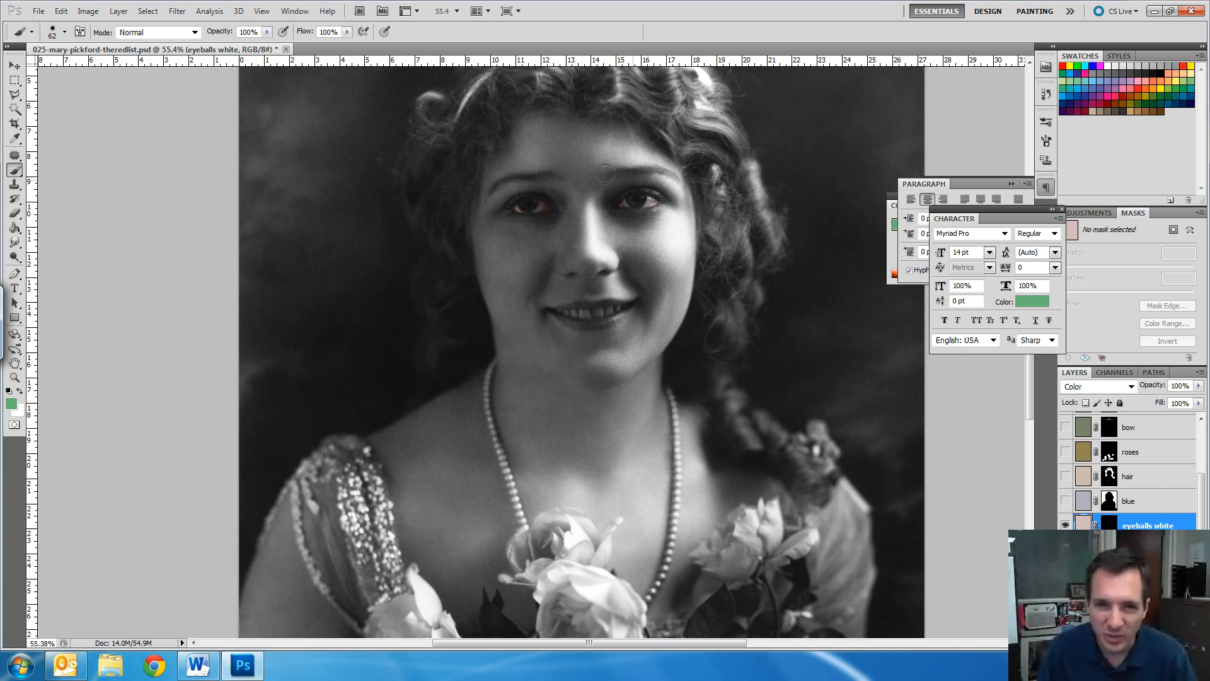
{"action": "key", "text": "alt+space"}
{"action": "key", "text": "Escape"}
{"action": "left_click_drag", "start_coordinate": [553, 190], "coordinate": [589, 196]}
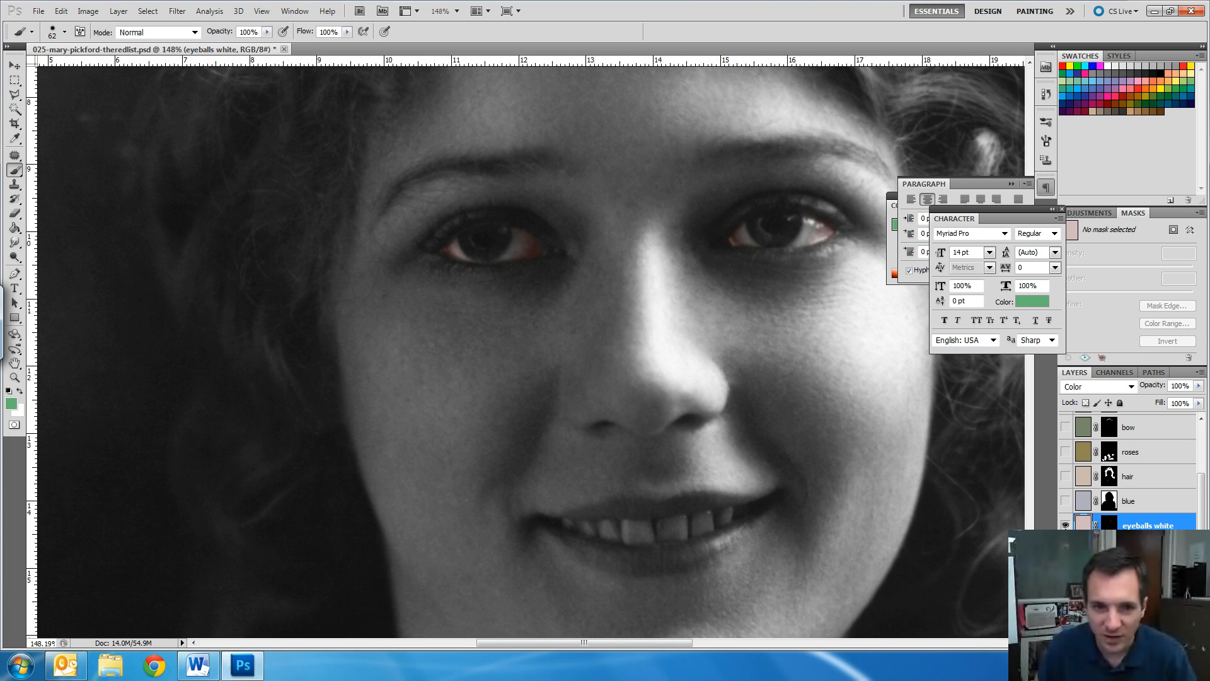
{"action": "left_click", "coordinate": [1066, 527]}
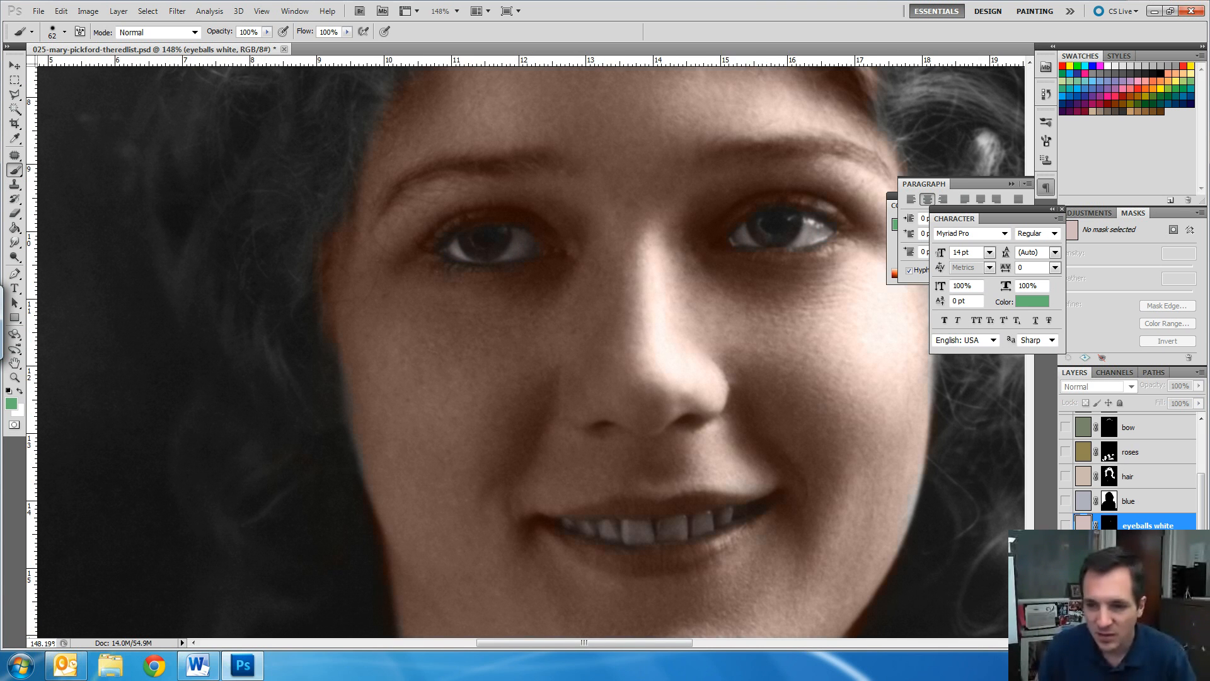
Step: Make the eyeballs white, lips, blue, hair, roses, bow, stems and eyes color layers visible on the portrait
{"action": "left_click", "coordinate": [1065, 525]}
{"action": "left_click", "coordinate": [1065, 525]}
{"action": "left_click", "coordinate": [1065, 525]}
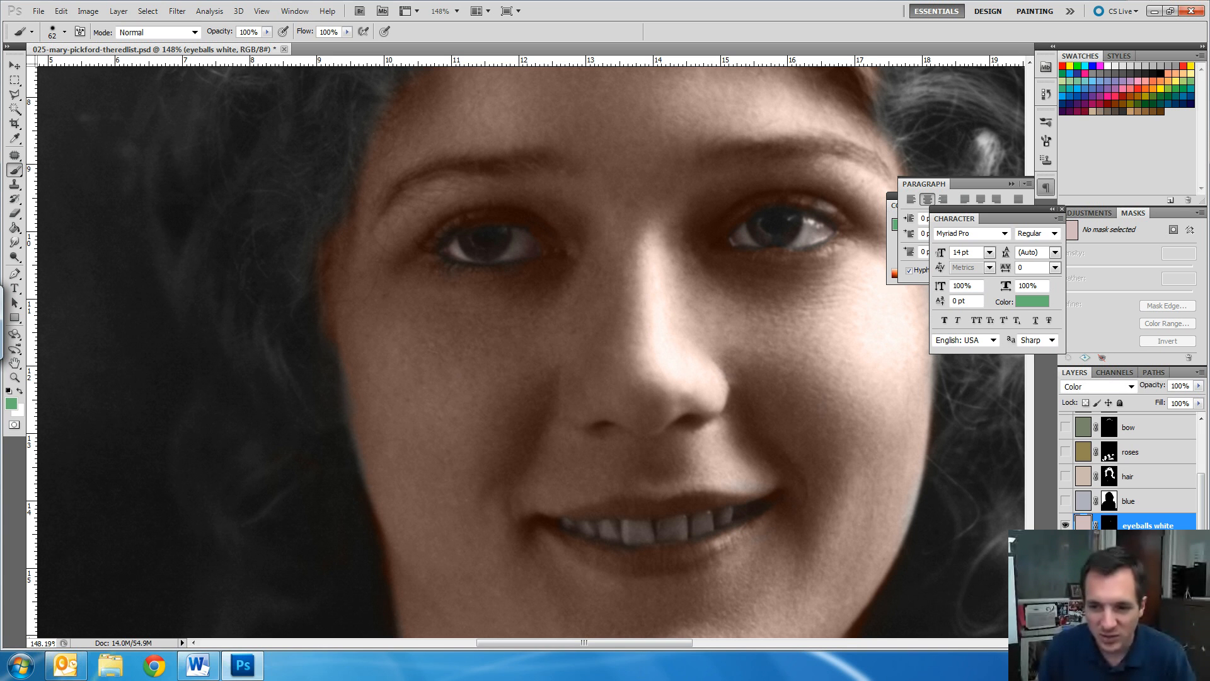
{"action": "mouse_move", "coordinate": [519, 242]}
{"action": "left_mouse_down"}
{"action": "mouse_move", "coordinate": [514, 265]}
{"action": "mouse_move", "coordinate": [490, 239]}
{"action": "left_mouse_up"}
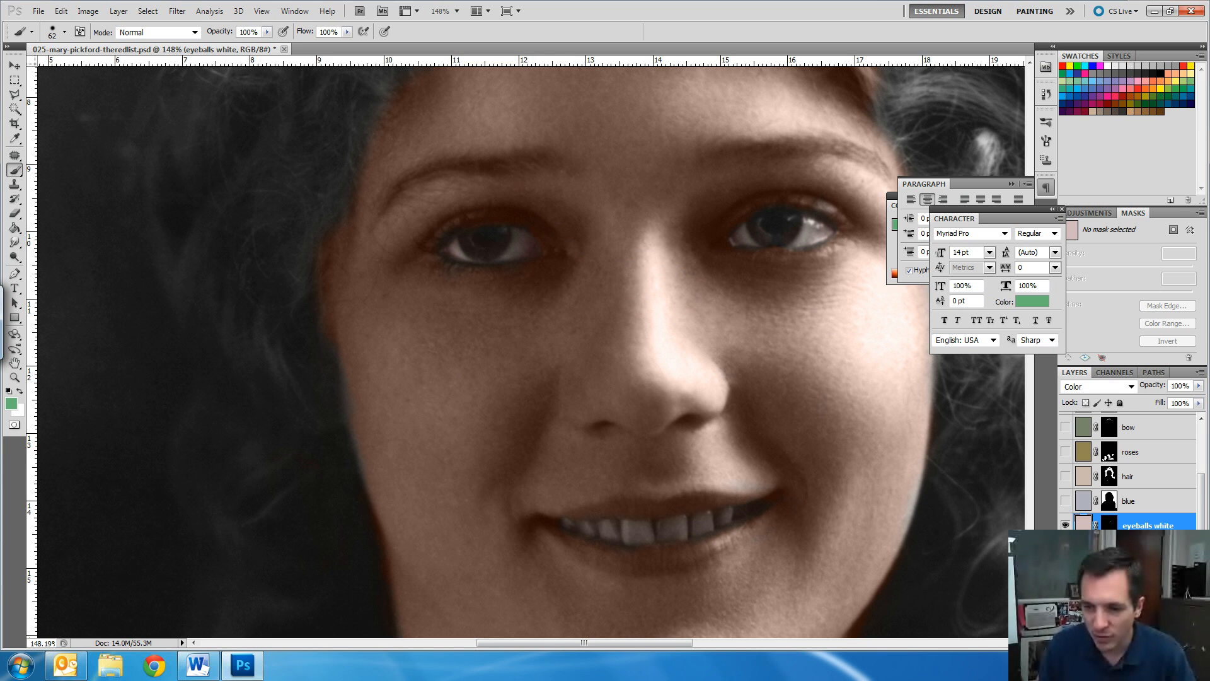
{"action": "left_click", "coordinate": [1064, 524]}
{"action": "left_click", "coordinate": [1066, 549]}
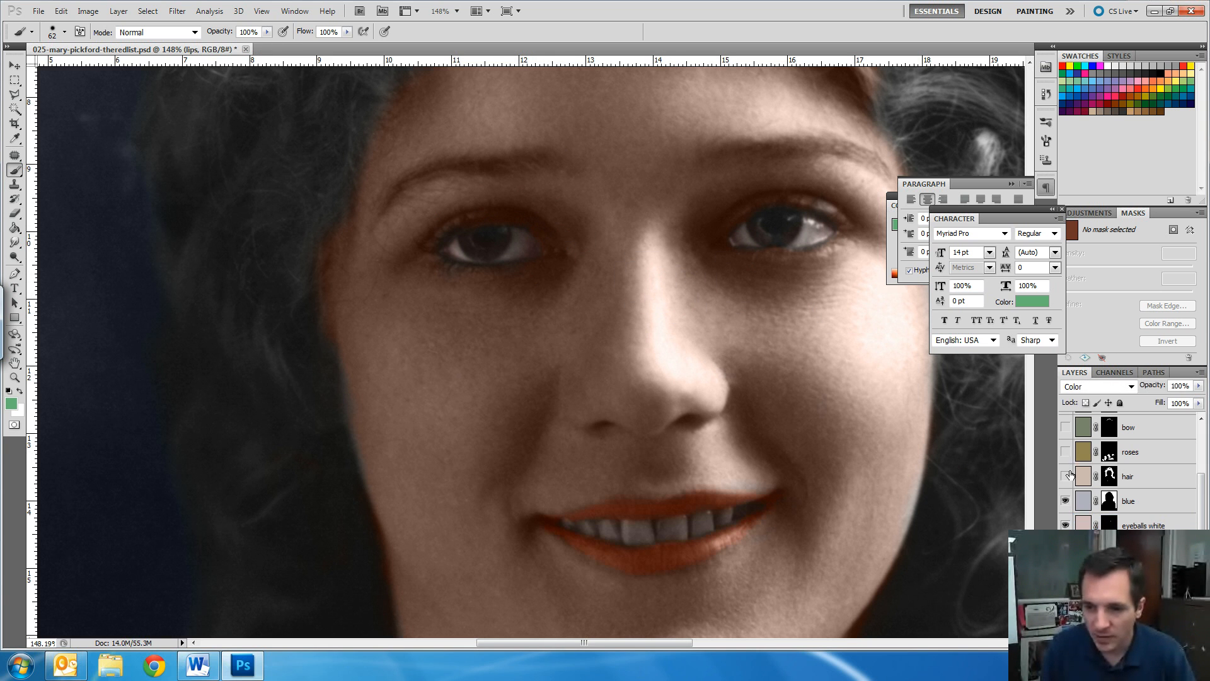
{"action": "left_click", "coordinate": [807, 309], "text": "ctrl+alt"}
{"action": "left_click", "coordinate": [820, 330], "text": "ctrl+alt"}
{"action": "left_click_drag", "start_coordinate": [778, 331], "coordinate": [667, 359]}
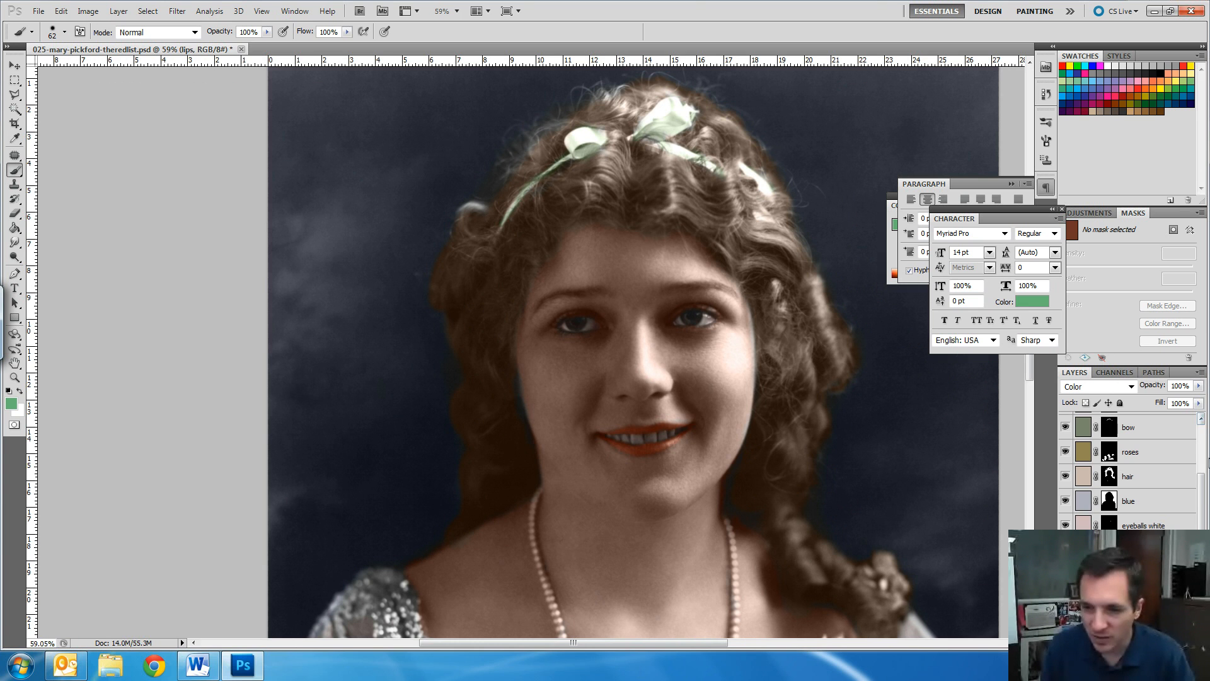
{"action": "scroll", "coordinate": [1196, 451], "scroll_direction": "up", "scroll_amount": 3}
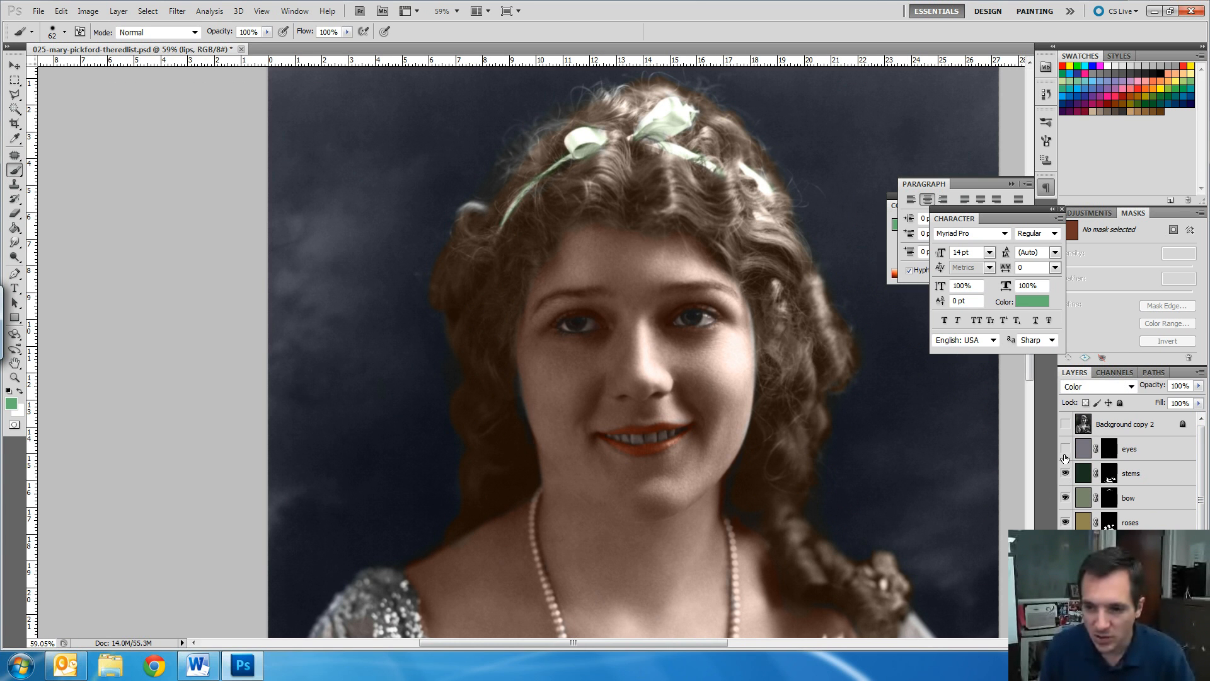
Step: Create a new layer named highlights directly above the eyes layer and set its blending mode to Color
{"action": "left_click", "coordinate": [1151, 454]}
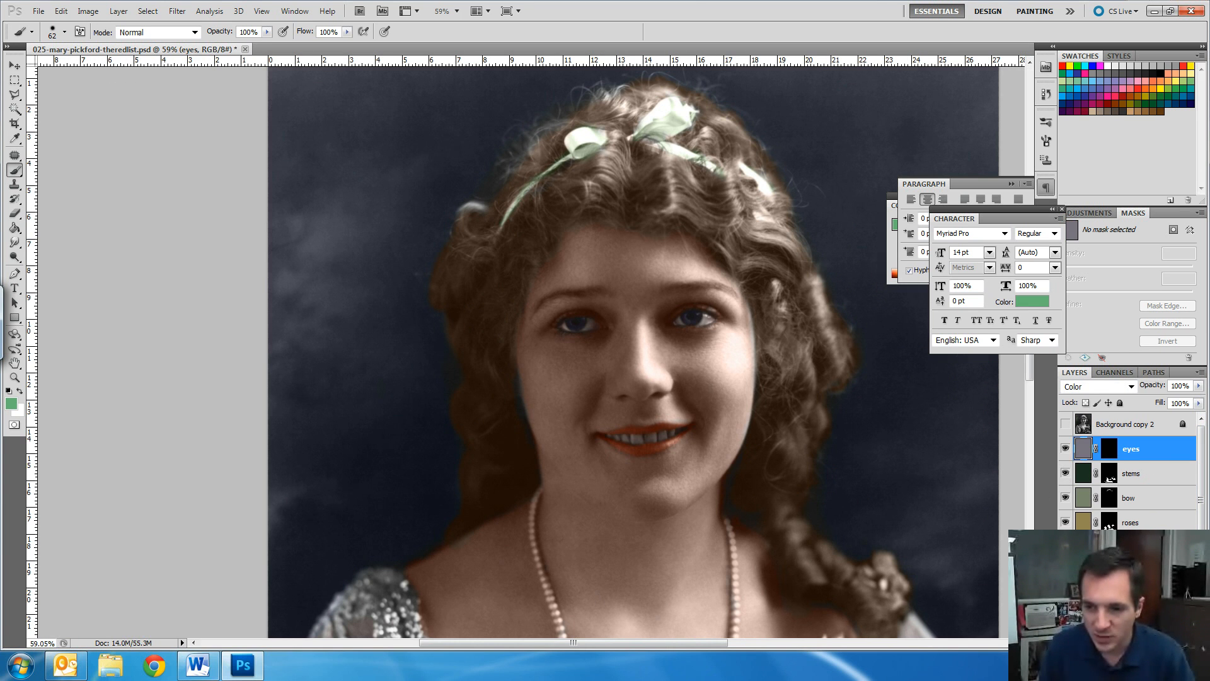
{"action": "key", "text": "ctrl+shift+alt+n"}
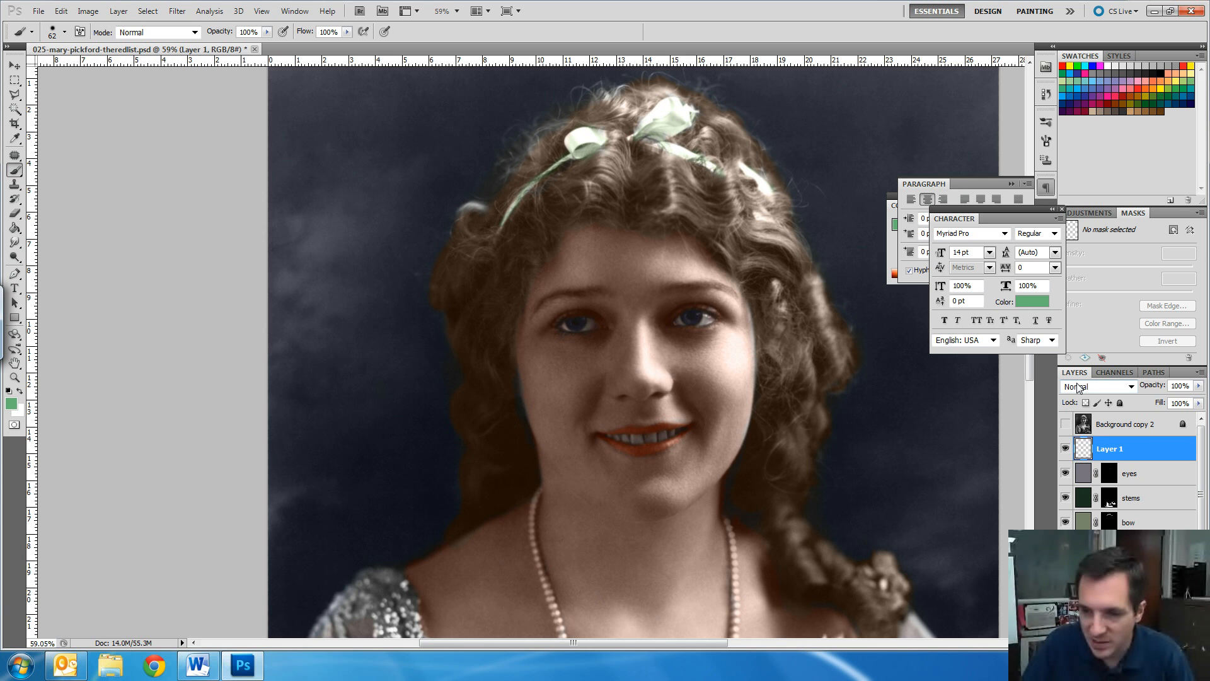
{"action": "type", "text": "highlight"}
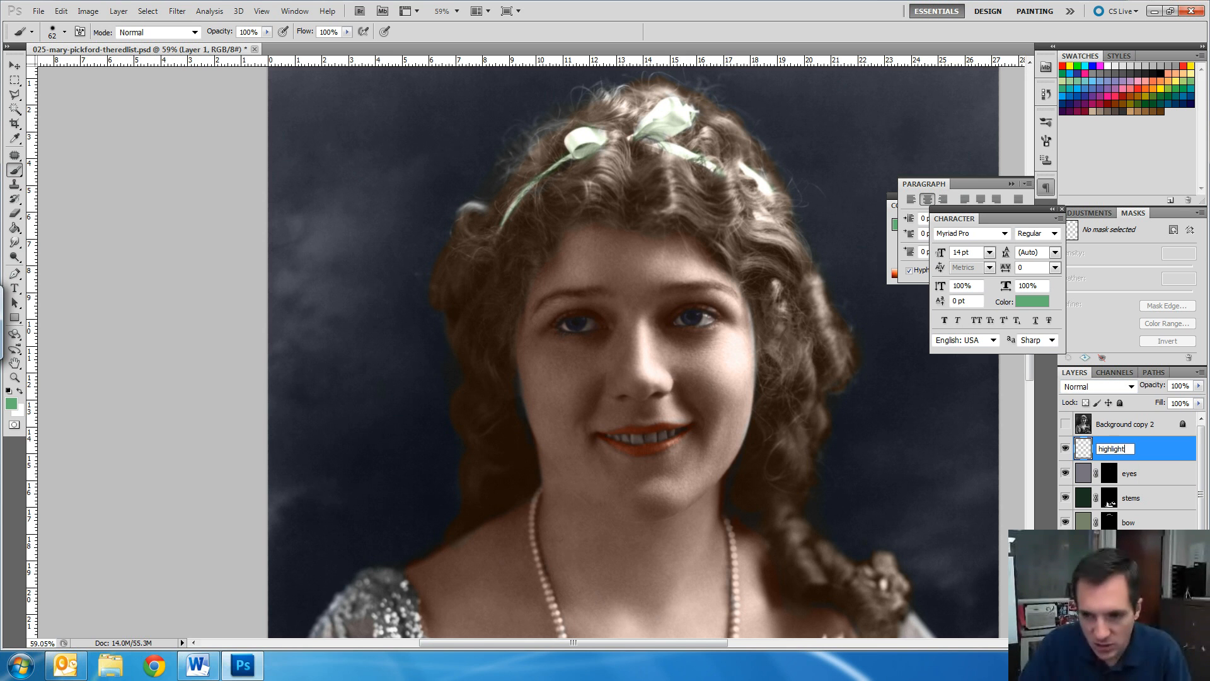
{"action": "right_click", "coordinate": [1113, 449]}
{"action": "left_click", "coordinate": [1105, 388]}
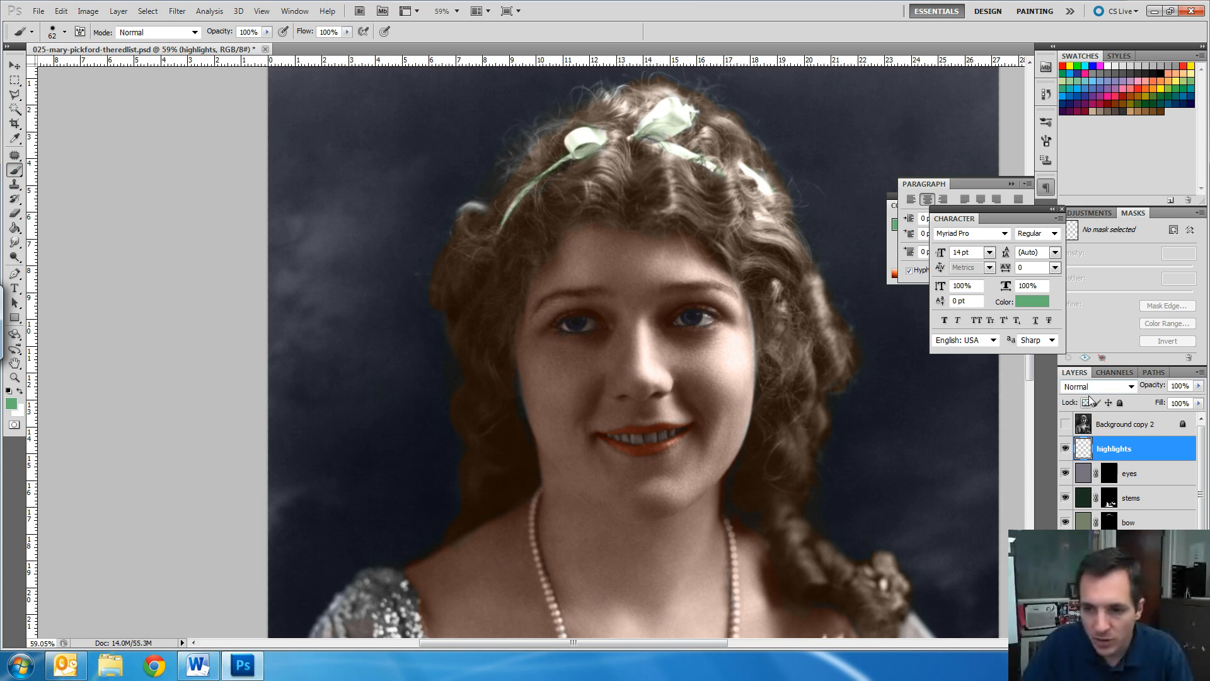
{"action": "left_click", "coordinate": [1089, 387]}
{"action": "left_click", "coordinate": [1088, 385]}
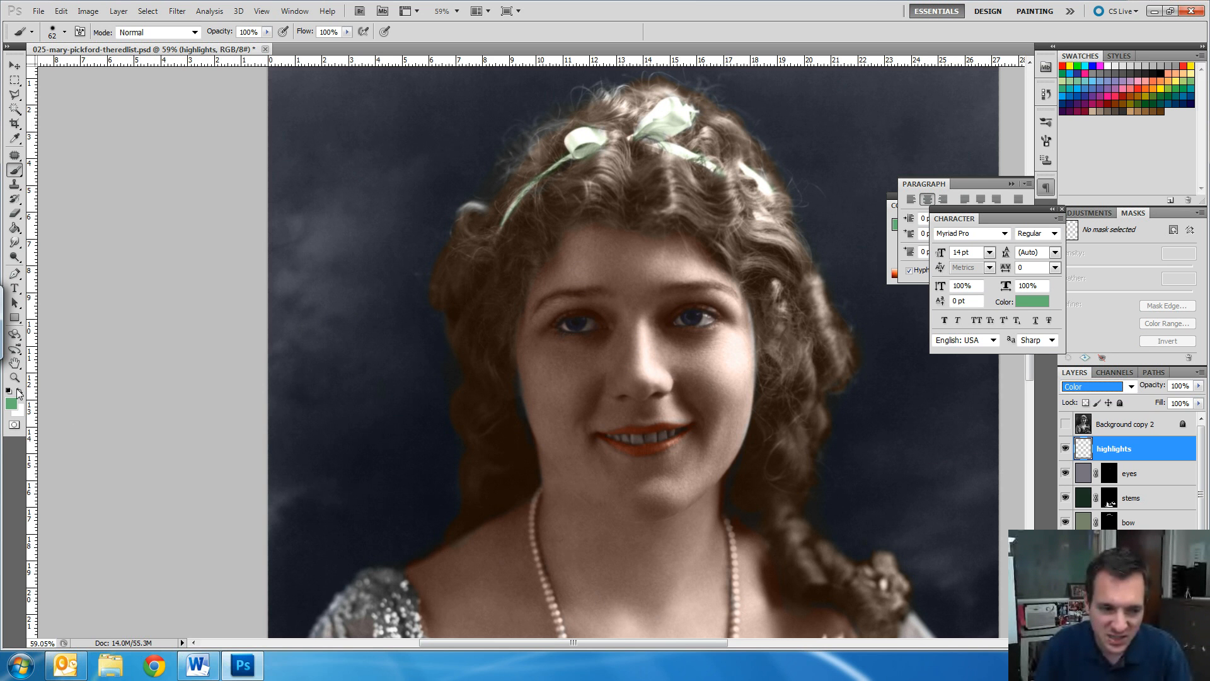
Step: Set the foreground color to a saturated red (ba0000) for the brush
{"action": "left_click", "coordinate": [7, 406]}
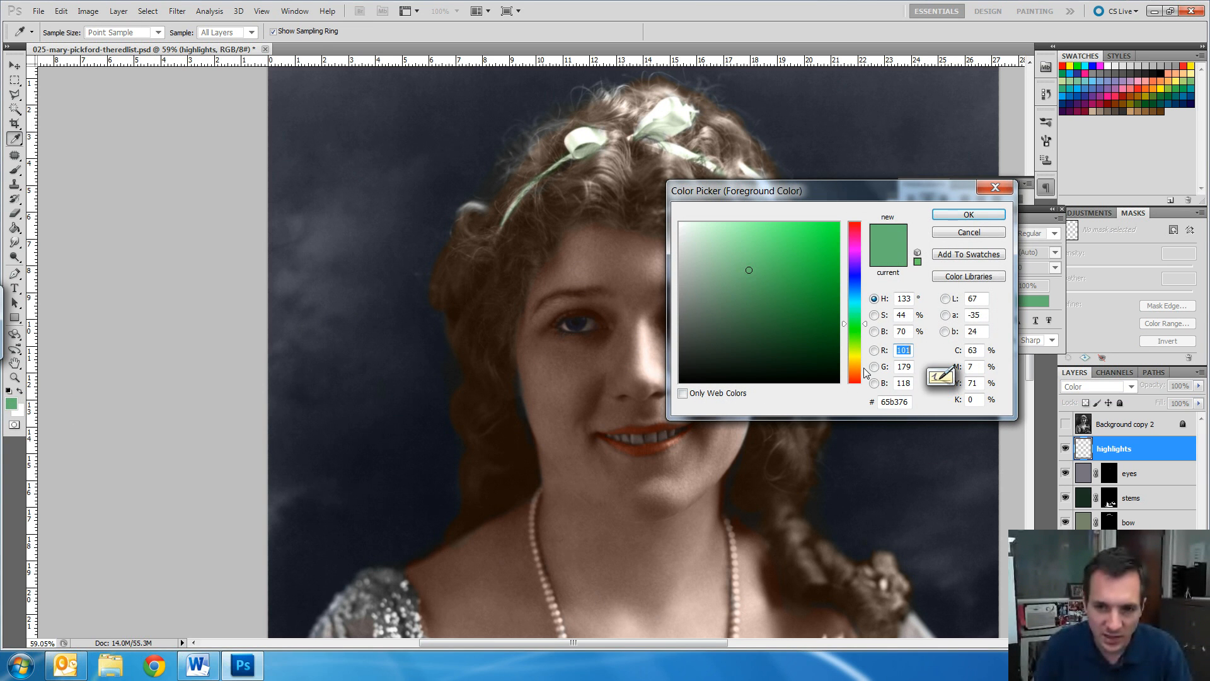
{"action": "left_click", "coordinate": [855, 382]}
{"action": "mouse_move", "coordinate": [813, 266]}
{"action": "left_mouse_down"}
{"action": "mouse_move", "coordinate": [782, 246]}
{"action": "mouse_move", "coordinate": [851, 225]}
{"action": "mouse_move", "coordinate": [844, 265]}
{"action": "left_mouse_up"}
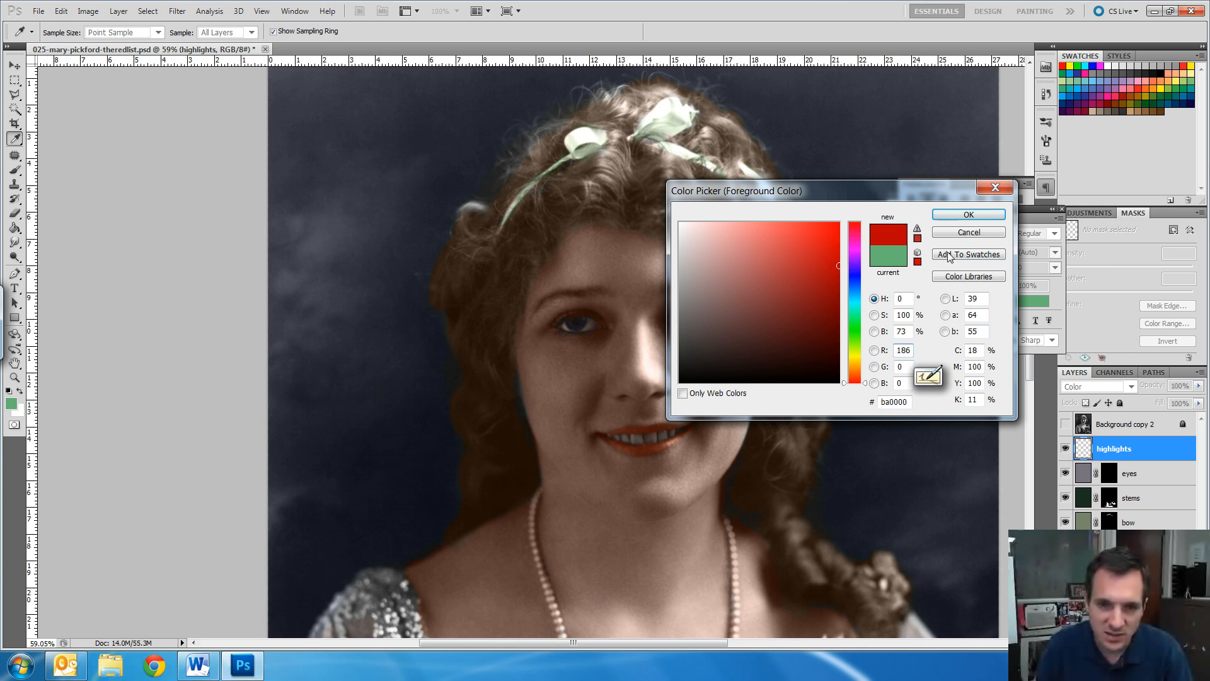
{"action": "left_click", "coordinate": [998, 216]}
{"action": "key", "text": "b"}
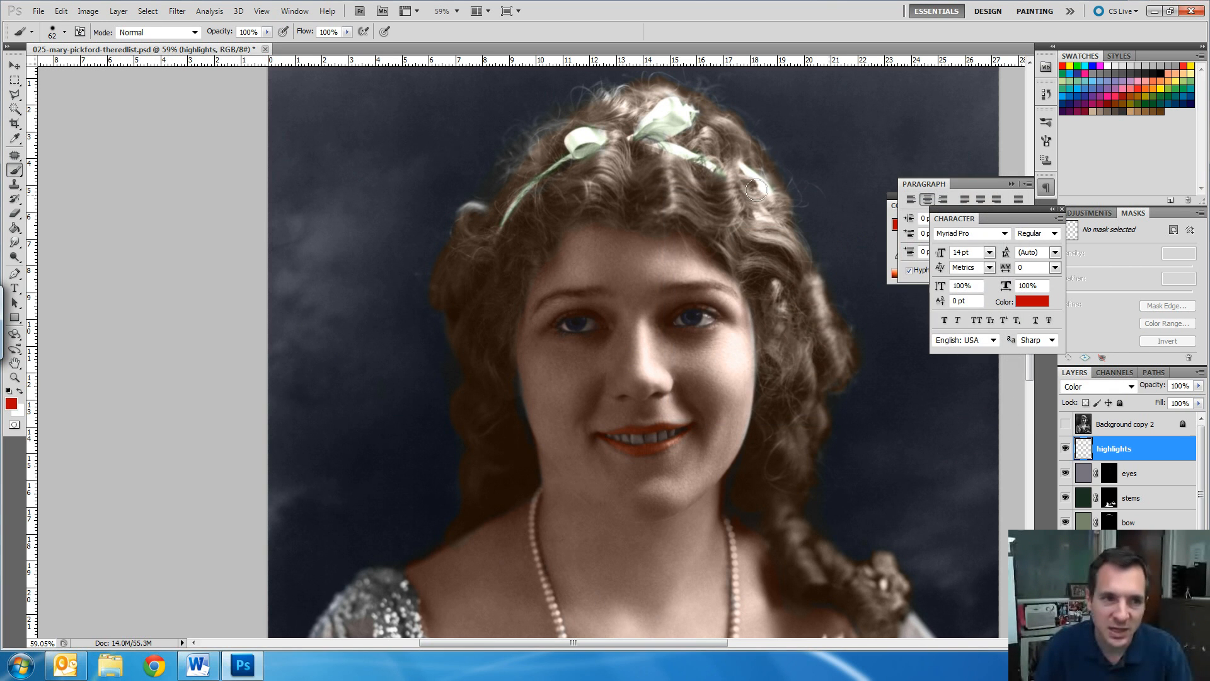
Step: Set the brush to 236 px, 40% hardness, 3% flow and 21% opacity with airbrush enabled, and try painting red over the face
{"action": "right_click", "coordinate": [447, 221]}
{"action": "mouse_move", "coordinate": [515, 249]}
{"action": "left_mouse_down"}
{"action": "mouse_move", "coordinate": [559, 256]}
{"action": "mouse_move", "coordinate": [552, 246]}
{"action": "left_mouse_up"}
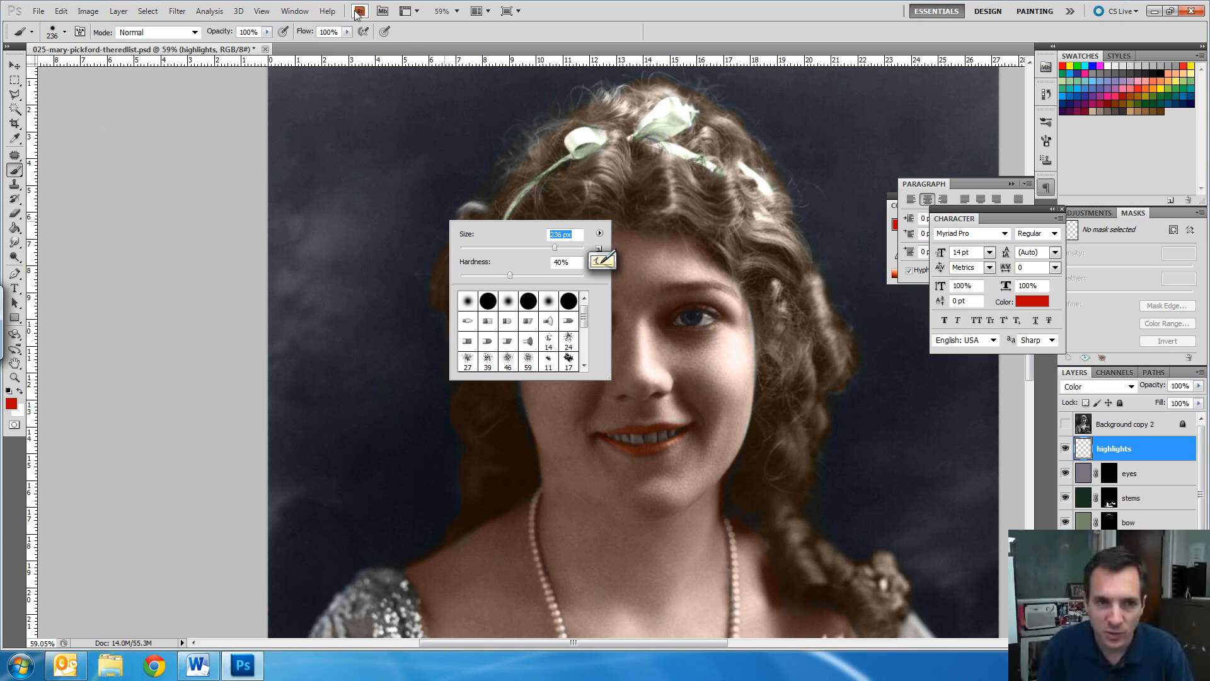
{"action": "left_click", "coordinate": [347, 33]}
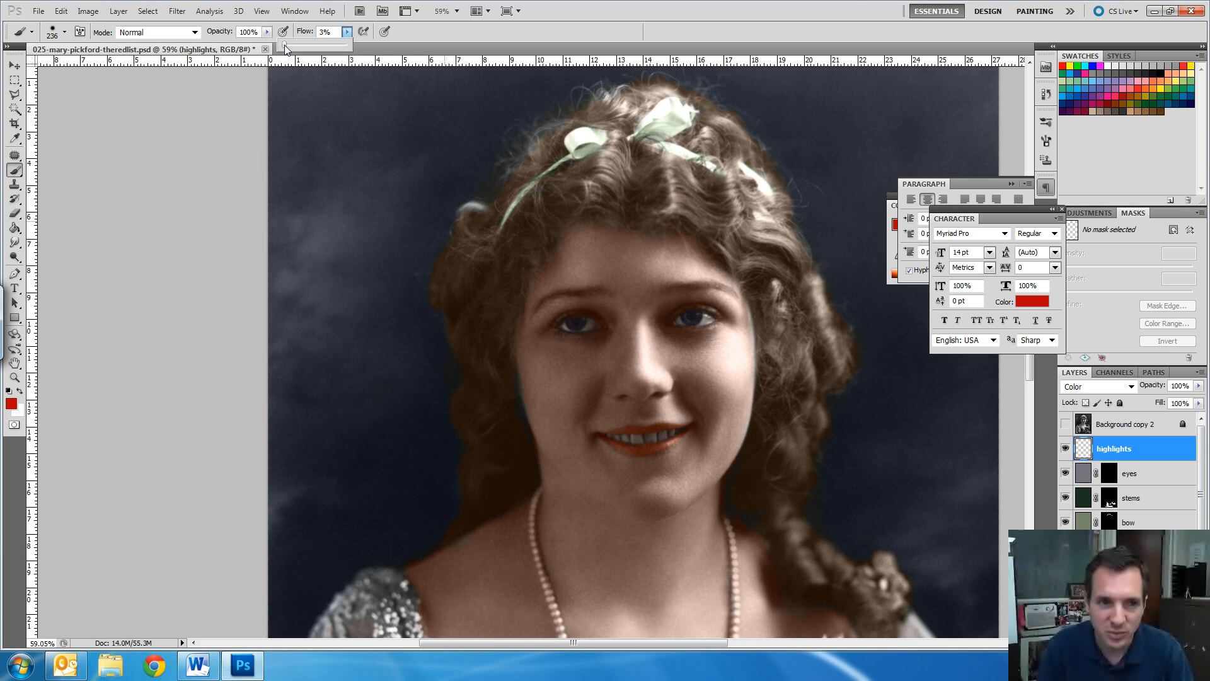
{"action": "left_click", "coordinate": [267, 32]}
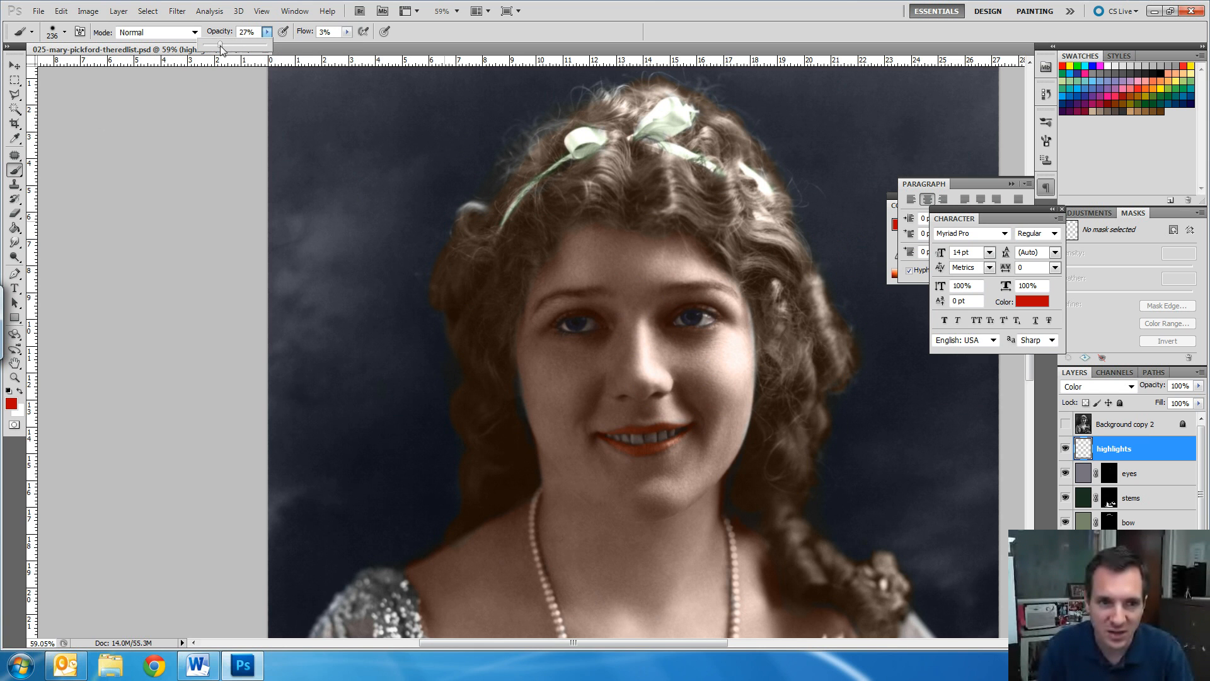
{"action": "left_click", "coordinate": [362, 32]}
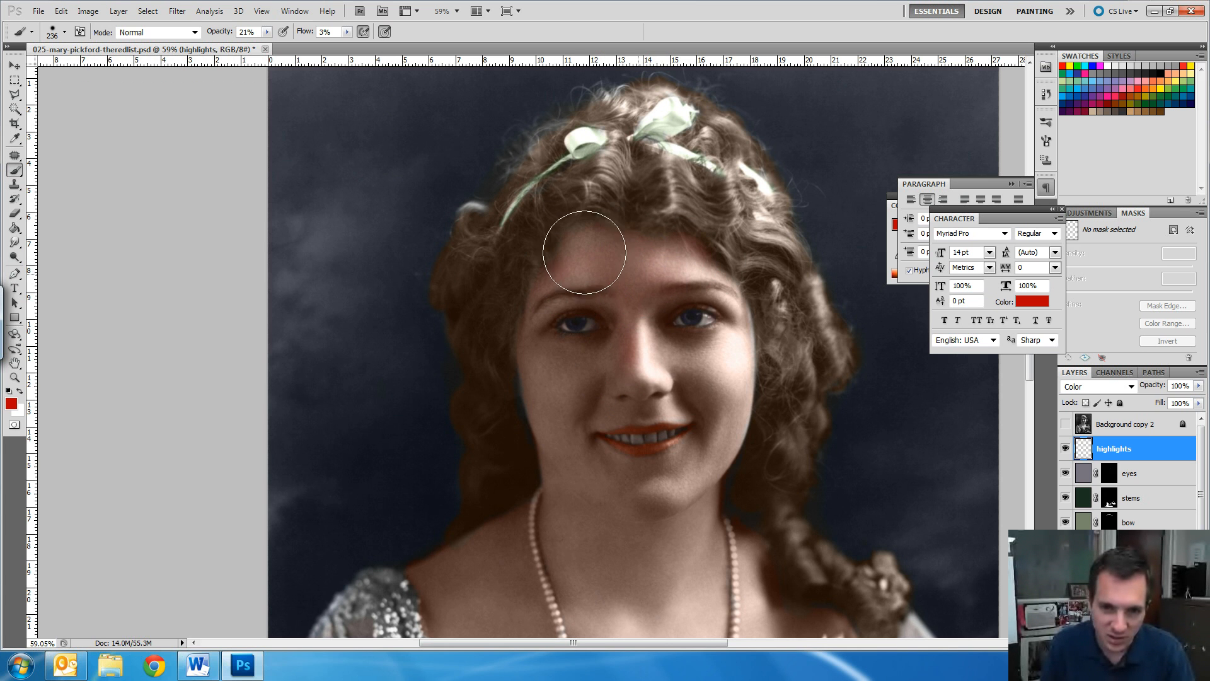
{"action": "mouse_move", "coordinate": [589, 391]}
{"action": "left_mouse_down"}
{"action": "mouse_move", "coordinate": [548, 374]}
{"action": "mouse_move", "coordinate": [567, 425]}
{"action": "mouse_move", "coordinate": [553, 396]}
{"action": "mouse_move", "coordinate": [561, 342]}
{"action": "mouse_move", "coordinate": [574, 361]}
{"action": "mouse_move", "coordinate": [540, 361]}
{"action": "mouse_move", "coordinate": [535, 419]}
{"action": "mouse_move", "coordinate": [555, 367]}
{"action": "mouse_move", "coordinate": [581, 443]}
{"action": "mouse_move", "coordinate": [583, 403]}
{"action": "mouse_move", "coordinate": [542, 374]}
{"action": "mouse_move", "coordinate": [542, 361]}
{"action": "mouse_move", "coordinate": [582, 446]}
{"action": "mouse_move", "coordinate": [617, 491]}
{"action": "mouse_move", "coordinate": [599, 464]}
{"action": "mouse_move", "coordinate": [630, 476]}
{"action": "left_mouse_up"}
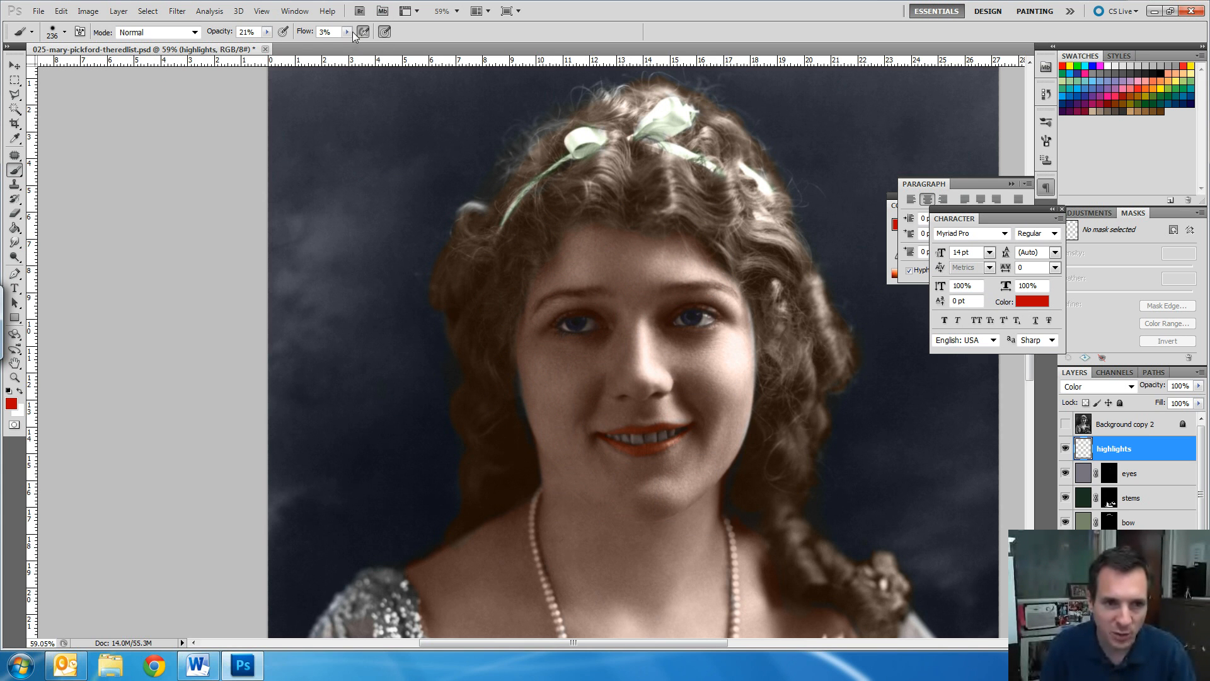
Step: Lower the brush opacity to 8%, softly paint red over the face on the highlights layer, and compare with the layer hidden
{"action": "left_click", "coordinate": [267, 32]}
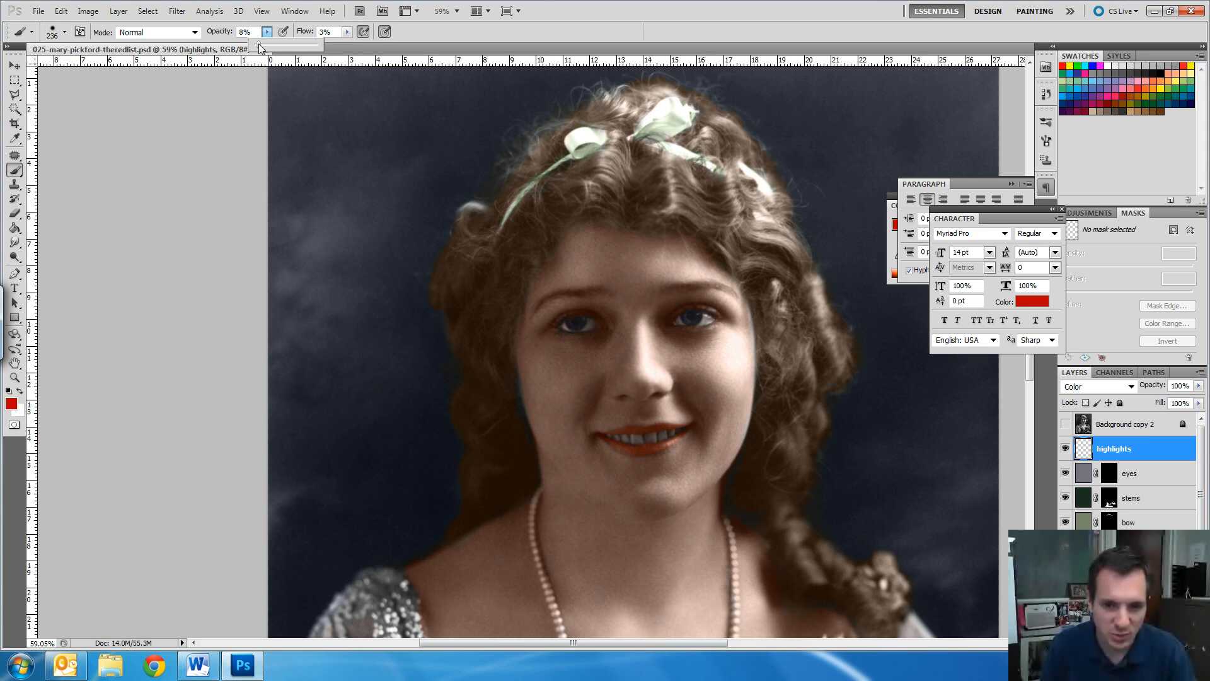
{"action": "left_click", "coordinate": [558, 416]}
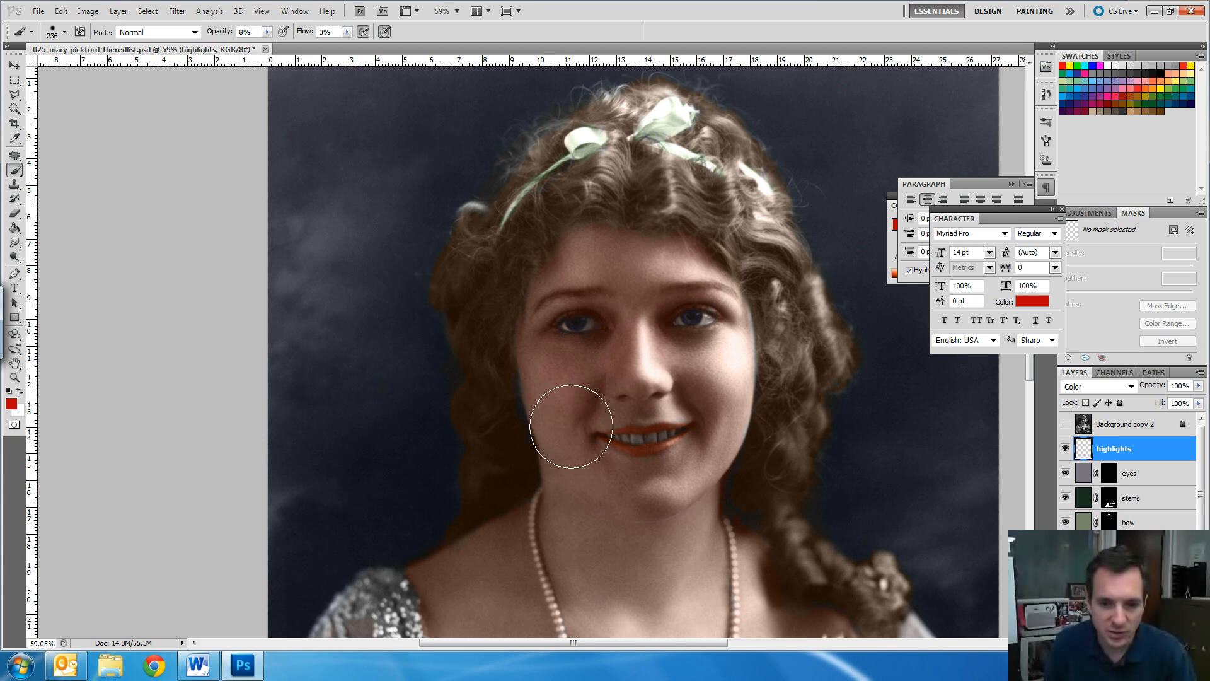
{"action": "mouse_move", "coordinate": [613, 556]}
{"action": "left_mouse_down"}
{"action": "mouse_move", "coordinate": [631, 432]}
{"action": "mouse_move", "coordinate": [589, 336]}
{"action": "left_mouse_up"}
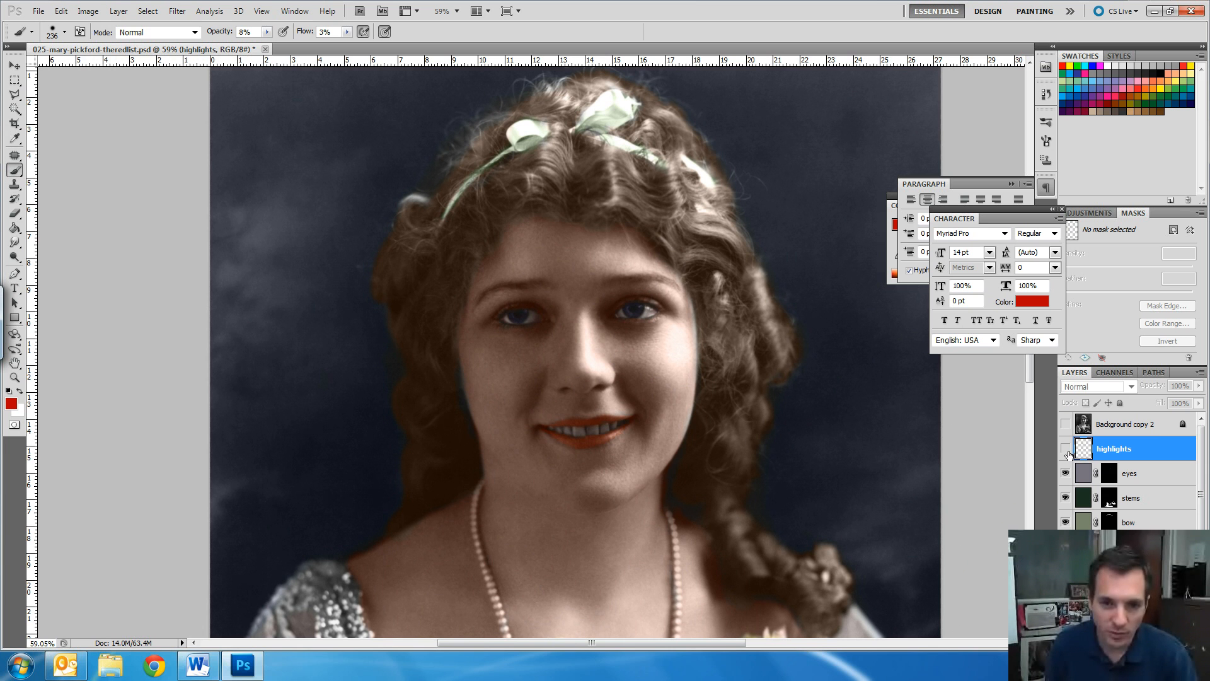
{"action": "left_click", "coordinate": [1066, 450]}
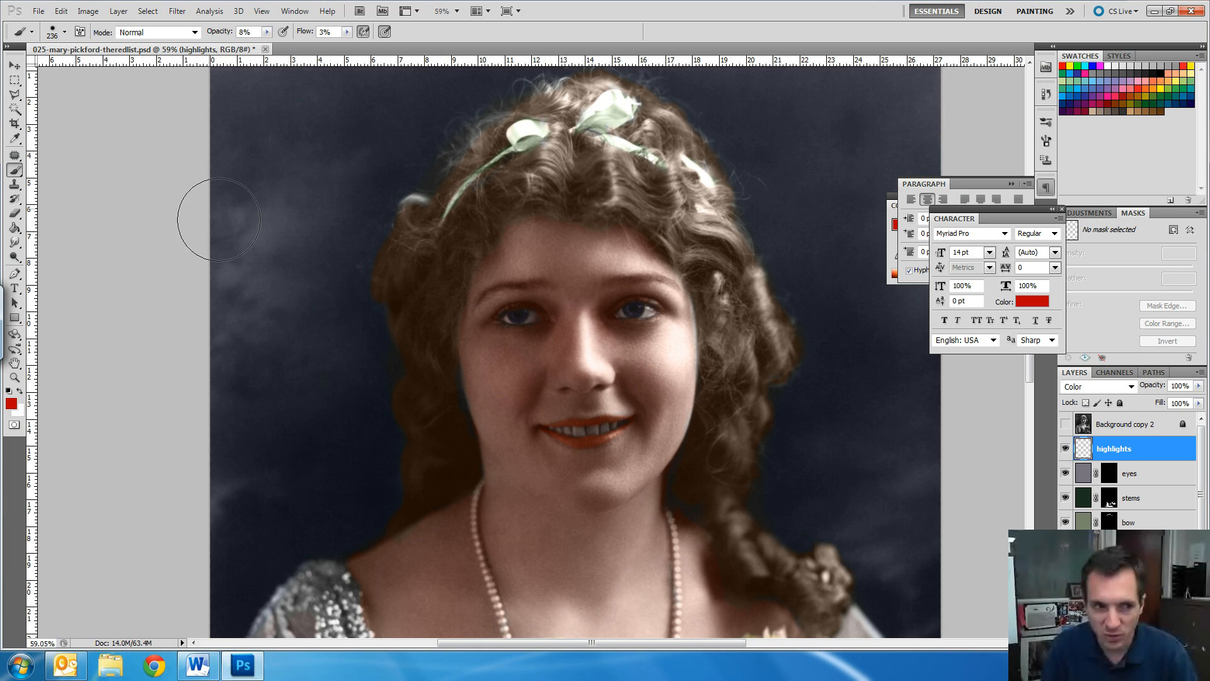
Step: Set the Eraser to 504 px and 6% flow, and compare the portrait with the highlights layer off and on
{"action": "left_click", "coordinate": [14, 213]}
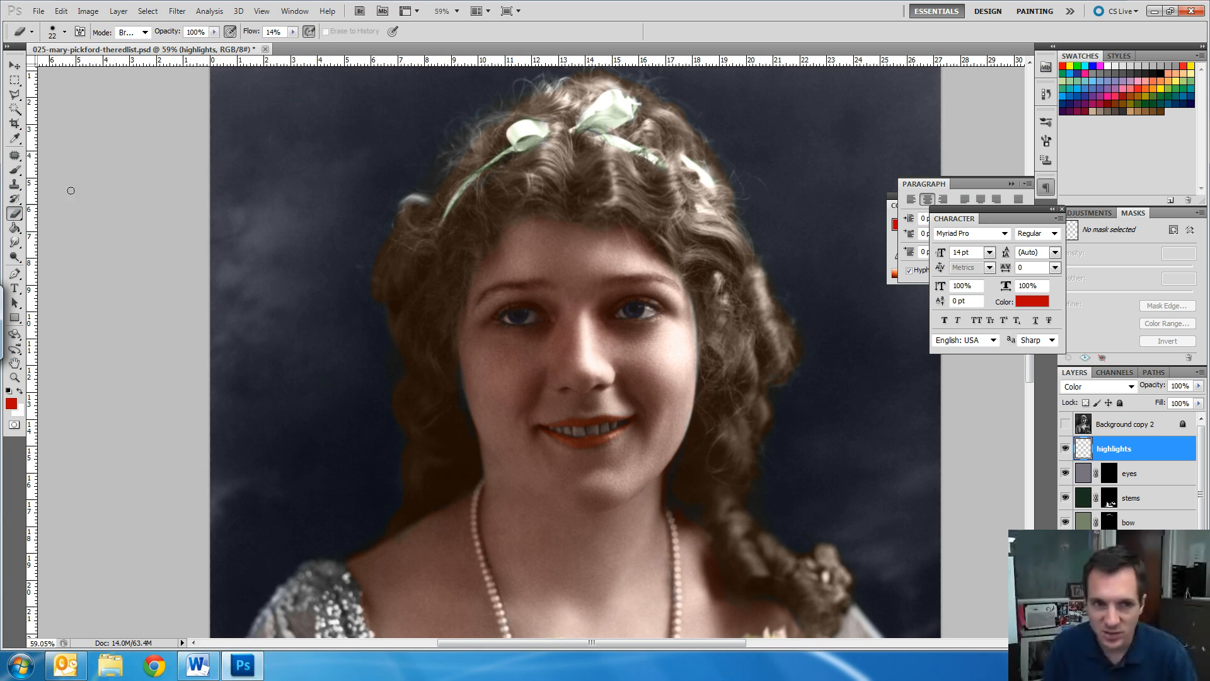
{"action": "left_click", "coordinate": [292, 30]}
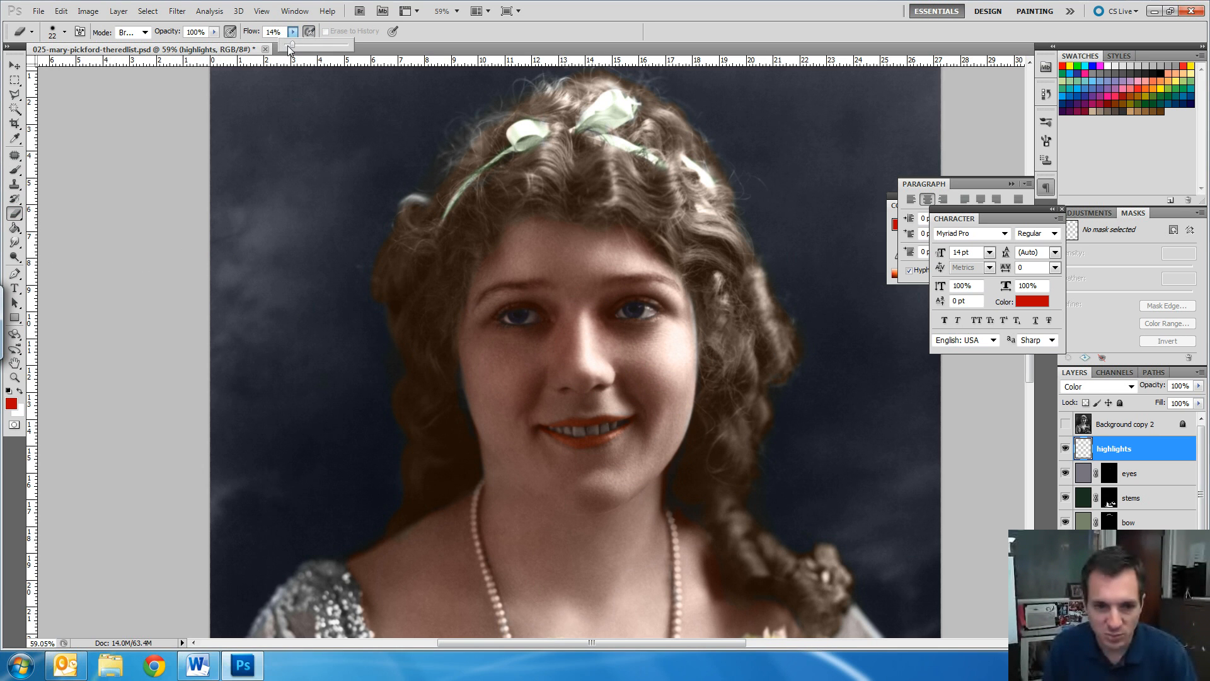
{"action": "right_click", "coordinate": [517, 375]}
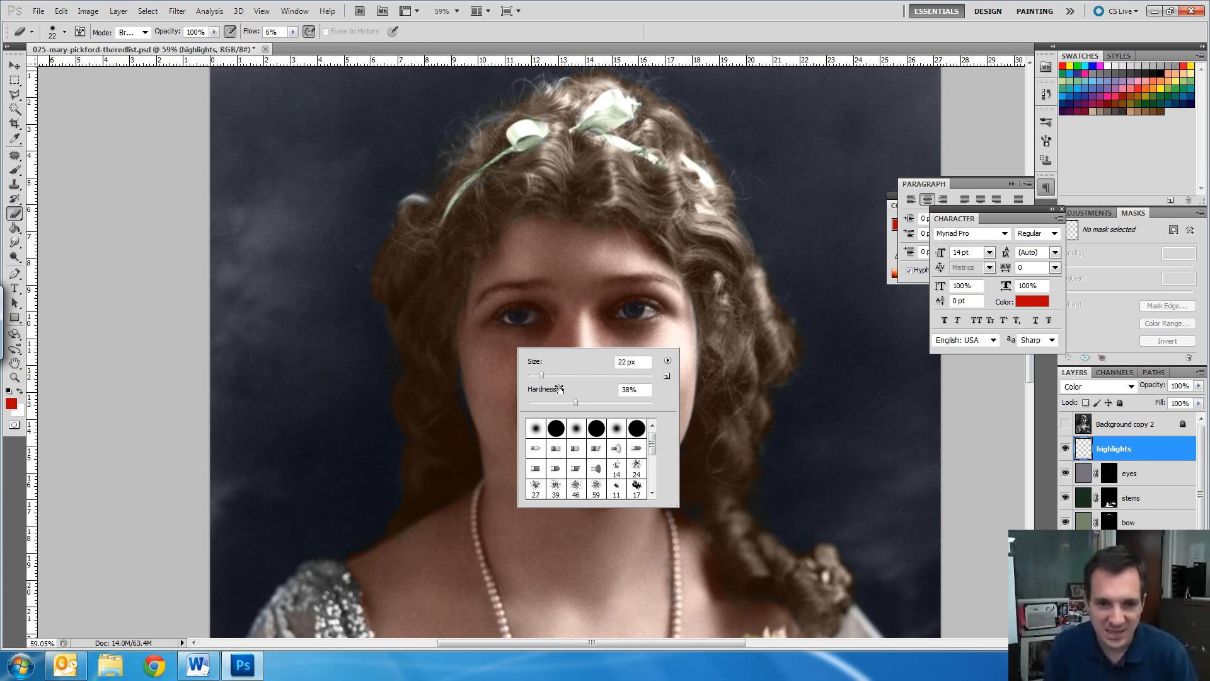
{"action": "left_click_drag", "start_coordinate": [584, 380], "coordinate": [600, 378]}
{"action": "left_click", "coordinate": [556, 274]}
{"action": "right_click", "coordinate": [589, 362]}
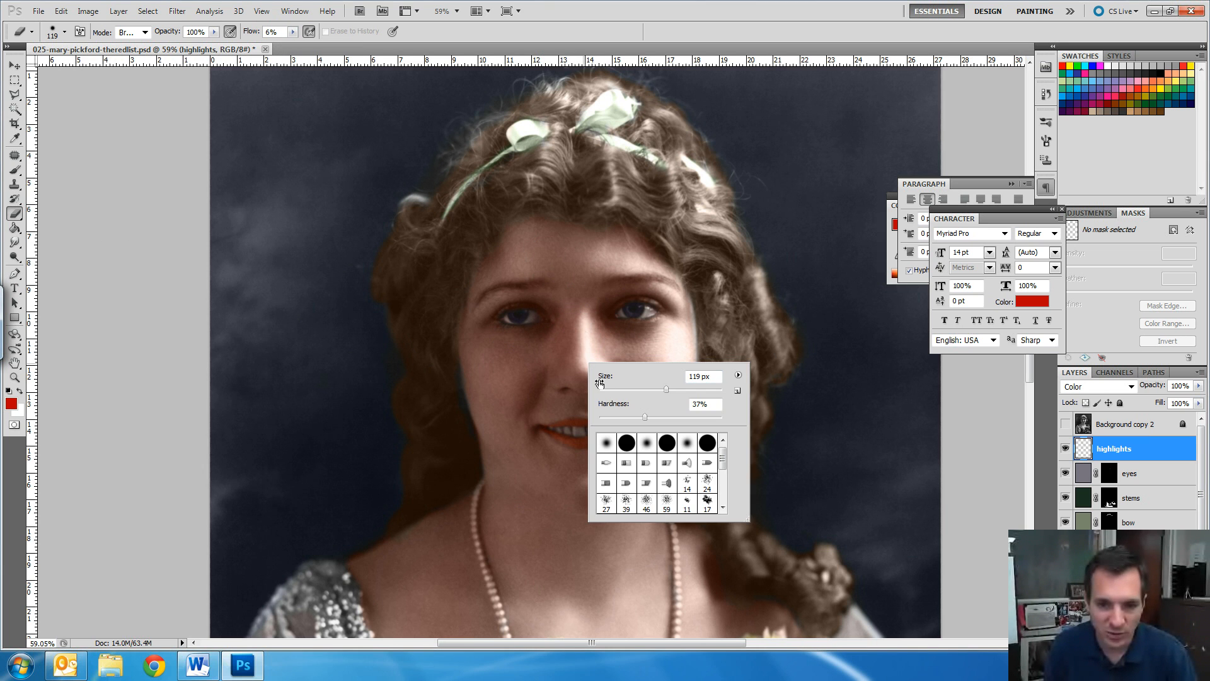
{"action": "type", "text": "504"}
{"action": "key", "text": "Return"}
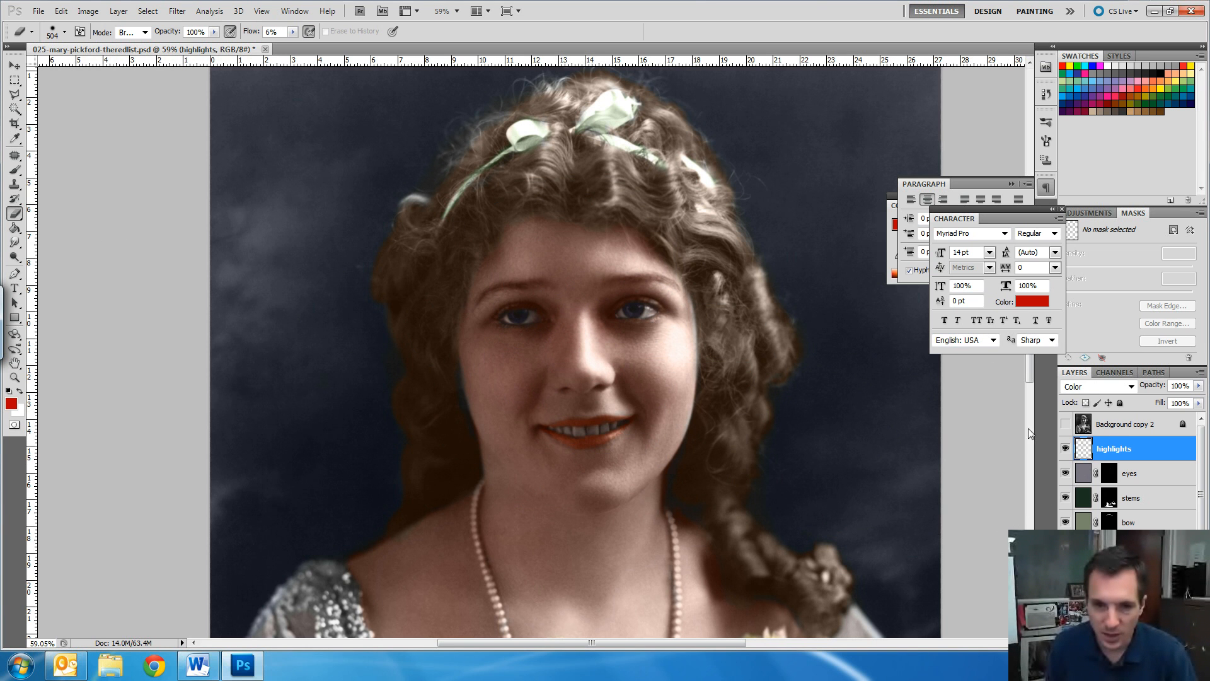
{"action": "left_click", "coordinate": [1065, 449]}
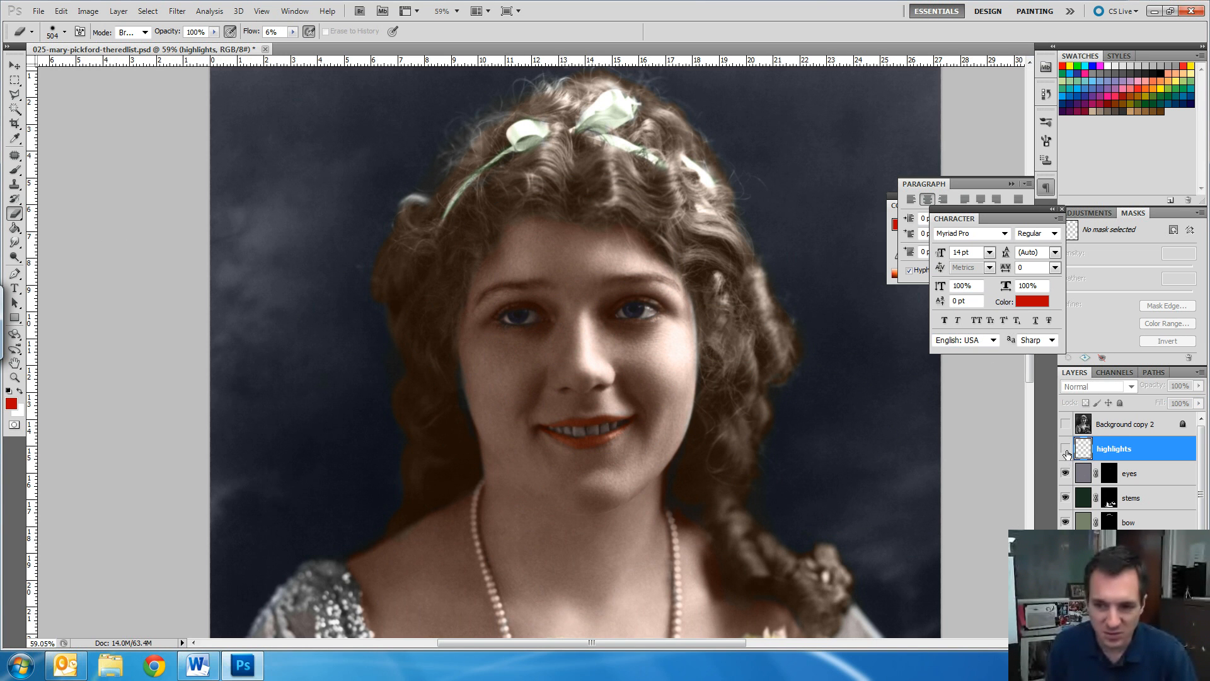
{"action": "left_click", "coordinate": [1065, 449]}
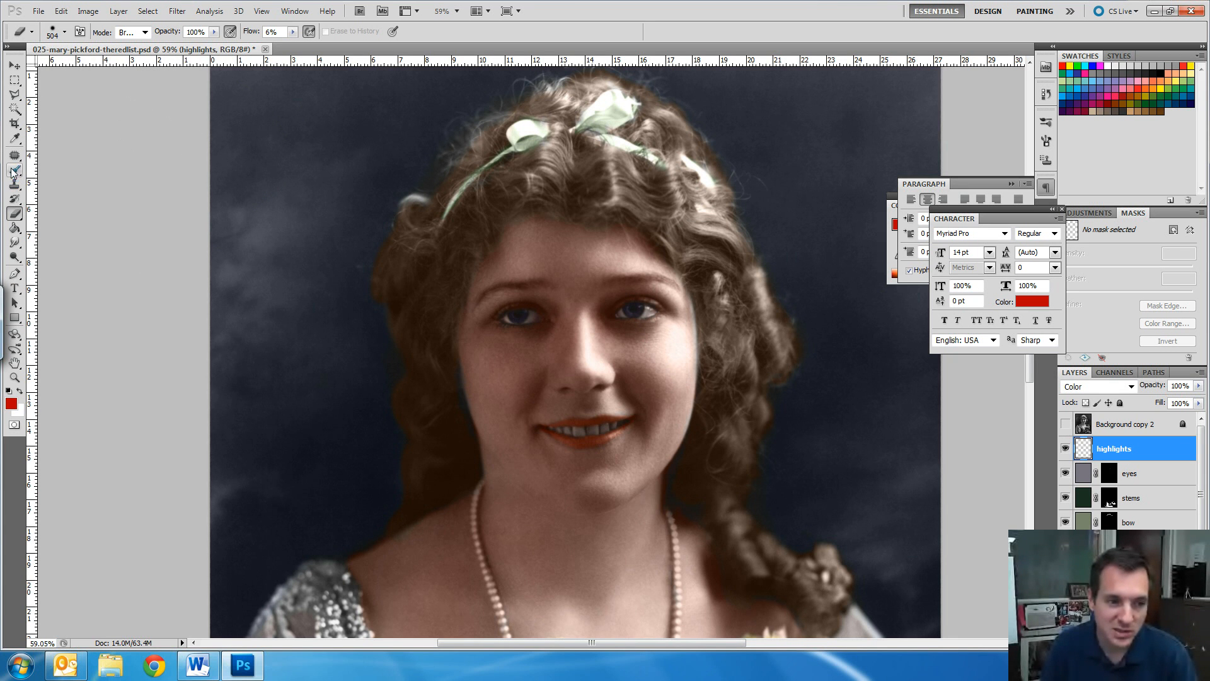
Step: Change the foreground color to yellow (bab800) and lightly brush it over the cheek and chin on the highlights layer
{"action": "left_click", "coordinate": [11, 403]}
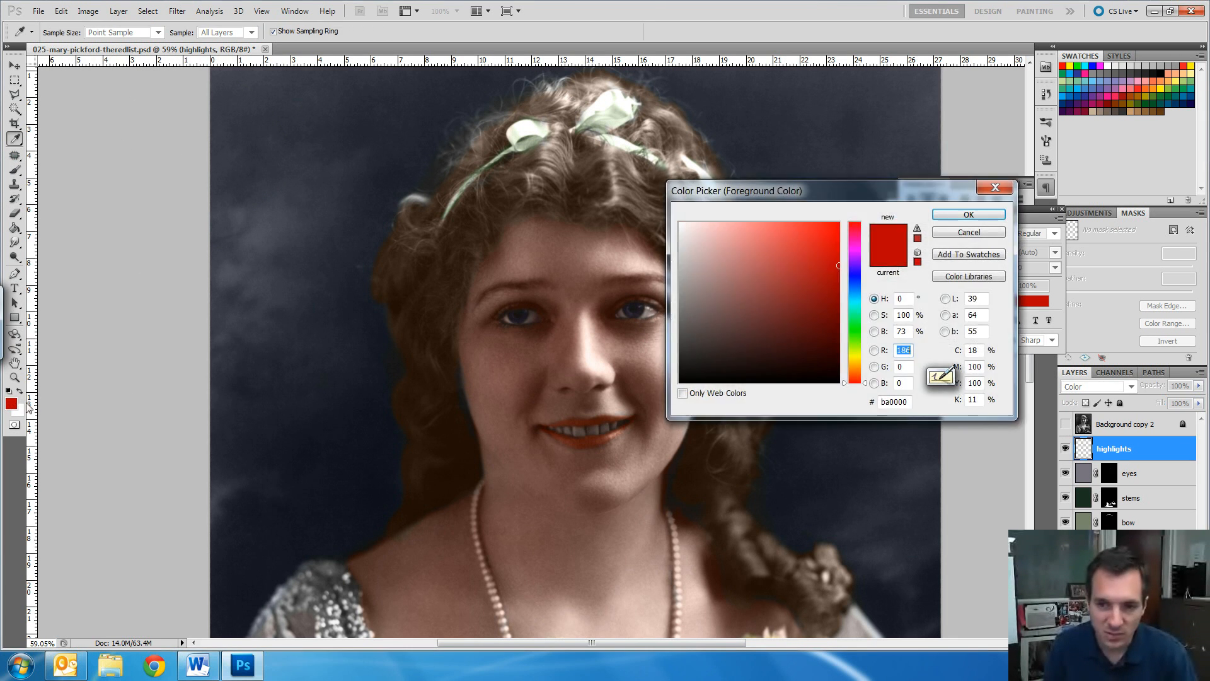
{"action": "left_click", "coordinate": [858, 358]}
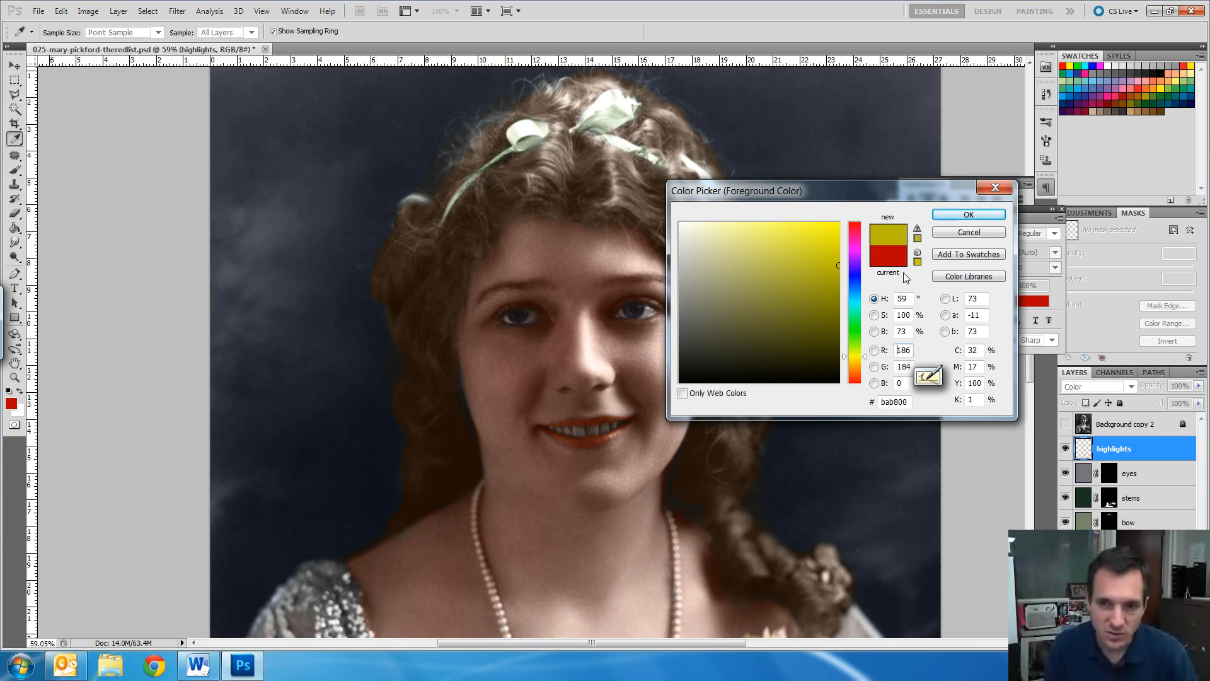
{"action": "left_click", "coordinate": [968, 218]}
{"action": "mouse_move", "coordinate": [521, 341]}
{"action": "left_mouse_down"}
{"action": "mouse_move", "coordinate": [485, 334]}
{"action": "mouse_move", "coordinate": [525, 345]}
{"action": "mouse_move", "coordinate": [502, 358]}
{"action": "mouse_move", "coordinate": [513, 368]}
{"action": "mouse_move", "coordinate": [505, 436]}
{"action": "mouse_move", "coordinate": [609, 360]}
{"action": "mouse_move", "coordinate": [620, 305]}
{"action": "mouse_move", "coordinate": [603, 248]}
{"action": "mouse_move", "coordinate": [512, 266]}
{"action": "mouse_move", "coordinate": [626, 300]}
{"action": "mouse_move", "coordinate": [620, 325]}
{"action": "mouse_move", "coordinate": [662, 331]}
{"action": "mouse_move", "coordinate": [672, 461]}
{"action": "mouse_move", "coordinate": [635, 471]}
{"action": "mouse_move", "coordinate": [509, 450]}
{"action": "left_mouse_up"}
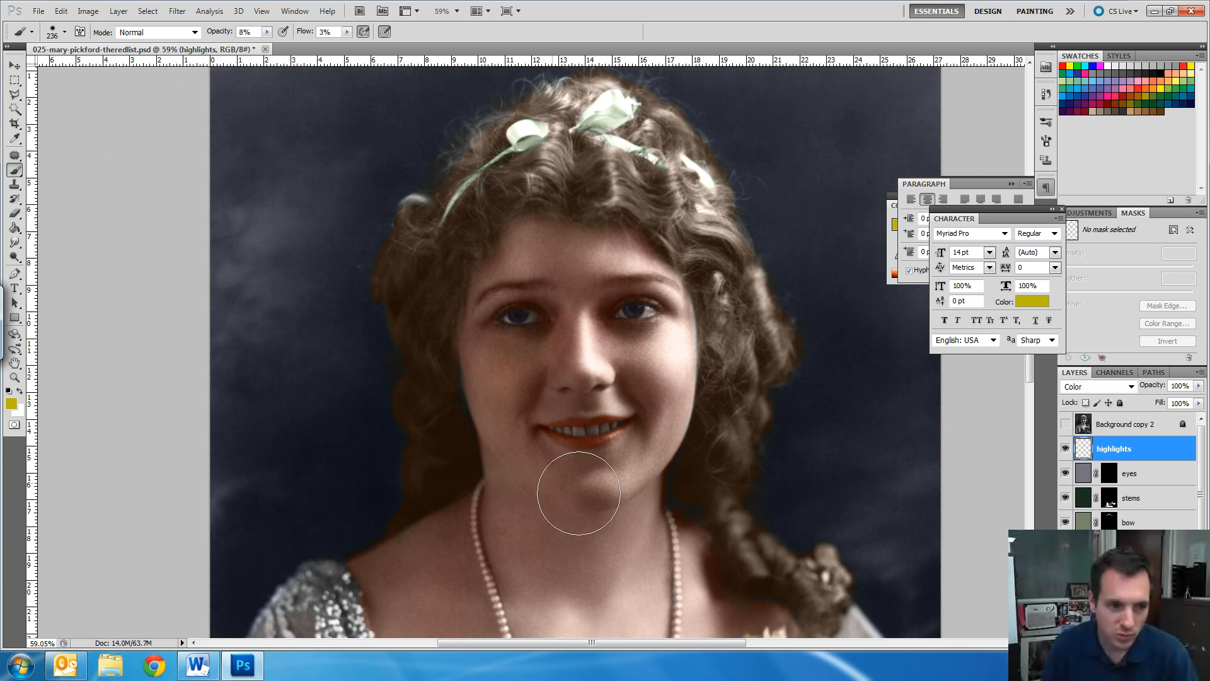
Step: Change the foreground color to blue (001aba) and lightly brush it over the face on the highlights layer
{"action": "left_click", "coordinate": [10, 405]}
{"action": "left_click", "coordinate": [853, 280]}
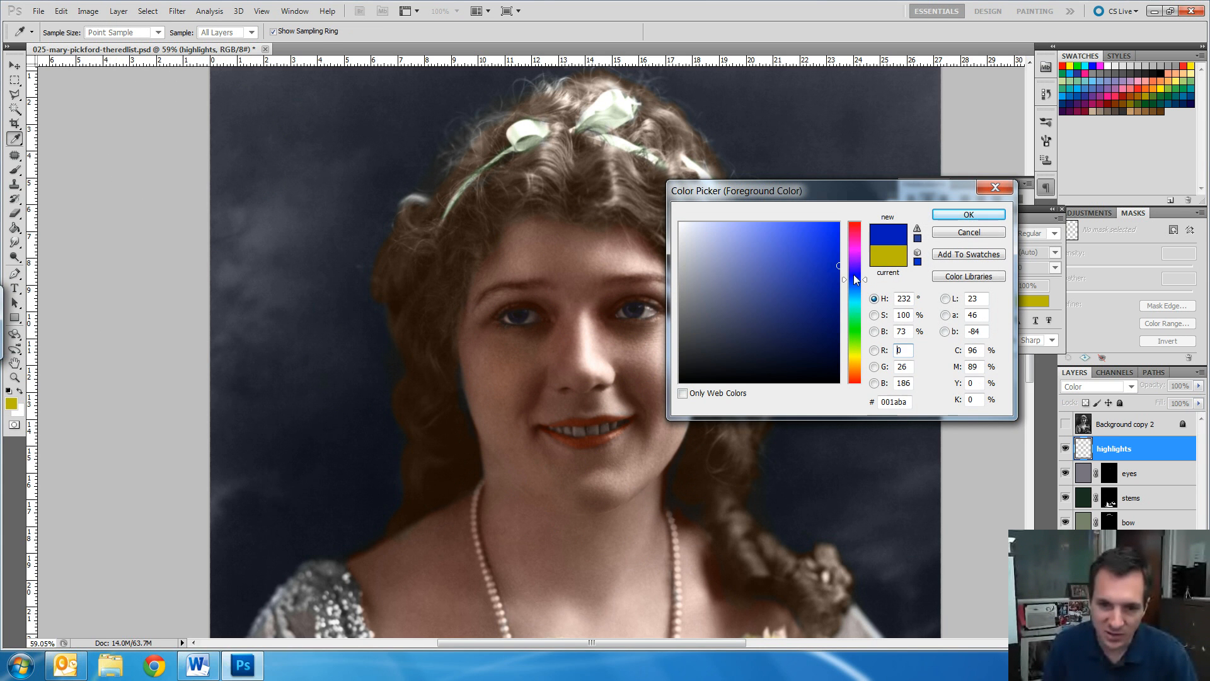
{"action": "left_click", "coordinate": [952, 213]}
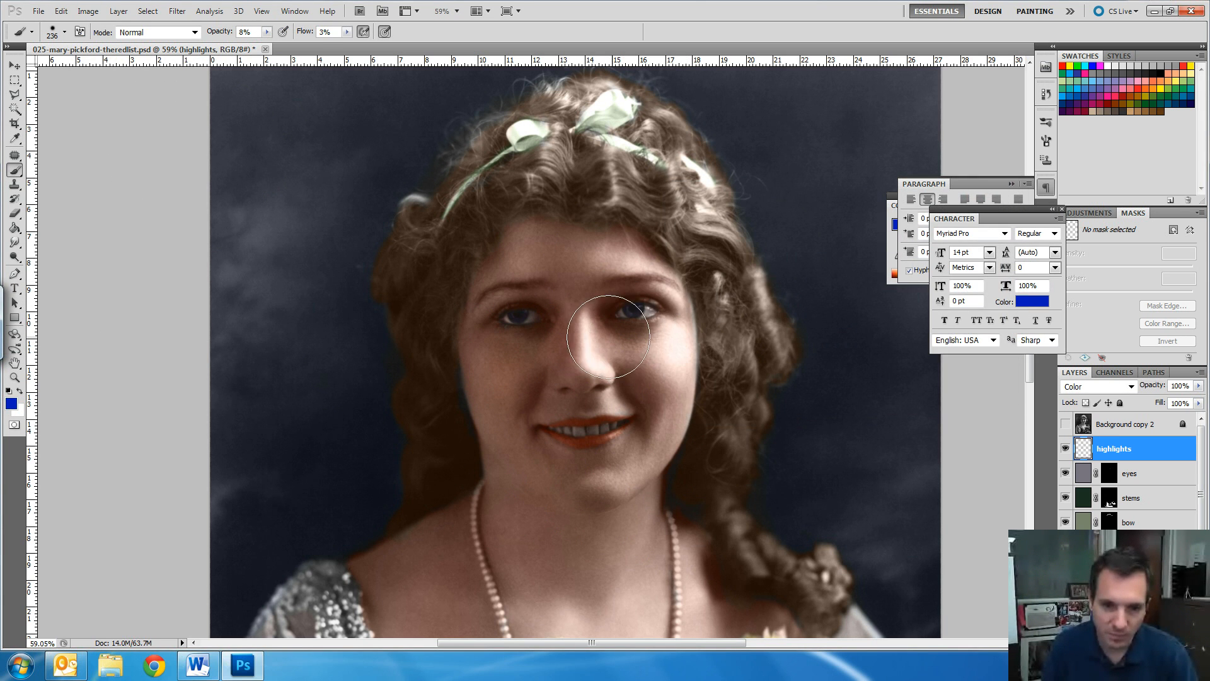
{"action": "mouse_move", "coordinate": [507, 388]}
{"action": "left_mouse_down"}
{"action": "mouse_move", "coordinate": [513, 349]}
{"action": "mouse_move", "coordinate": [559, 307]}
{"action": "left_mouse_up"}
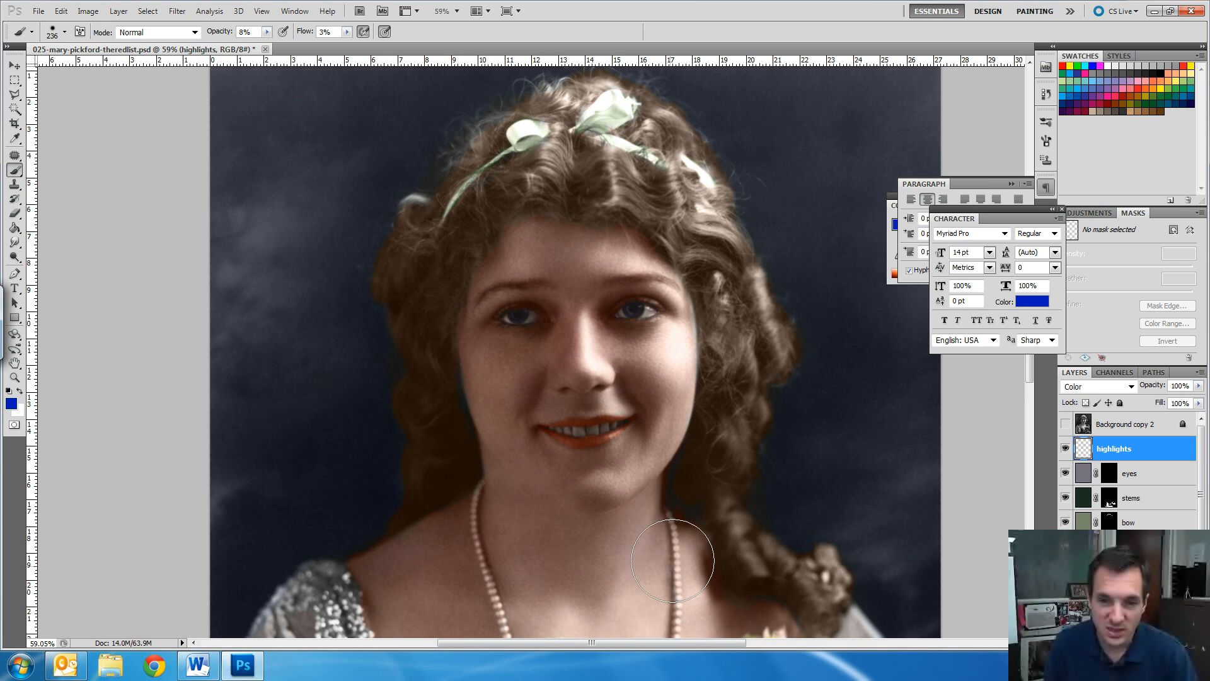
Step: Brush a little more blue along the cheek and temple beside the hair on the highlights layer
{"action": "mouse_move", "coordinate": [691, 403]}
{"action": "left_mouse_down"}
{"action": "mouse_move", "coordinate": [660, 405]}
{"action": "mouse_move", "coordinate": [694, 366]}
{"action": "mouse_move", "coordinate": [680, 312]}
{"action": "left_mouse_up"}
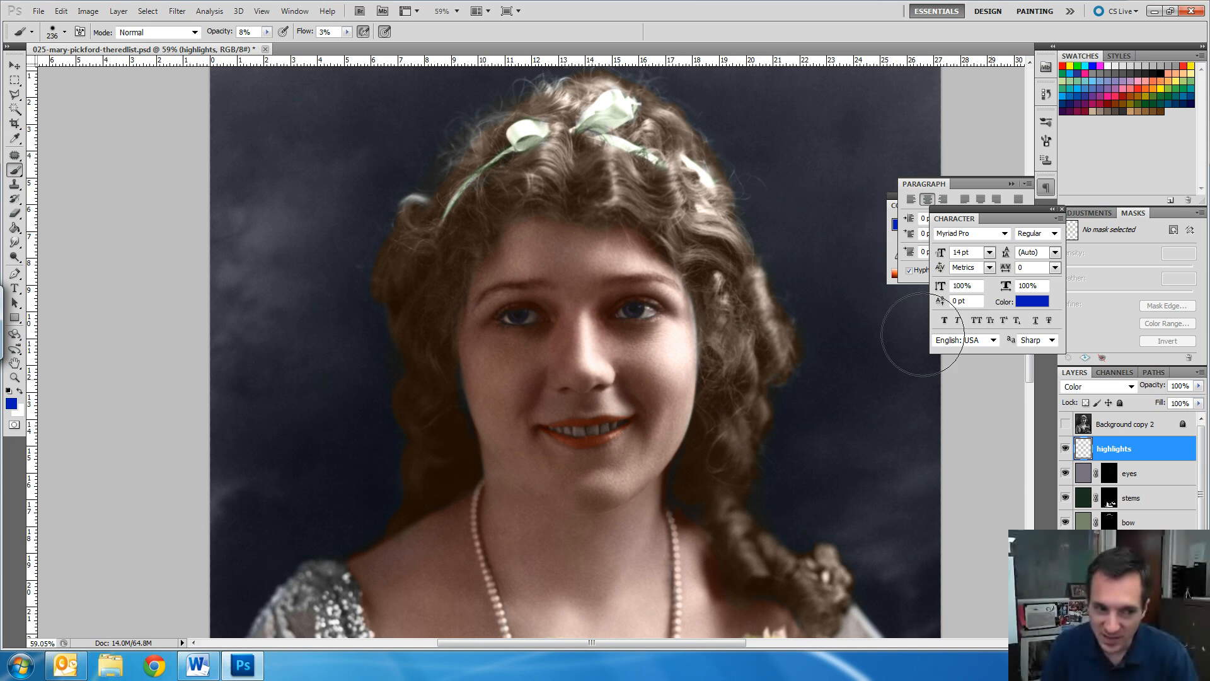
Step: Change the foreground color to pale yellow (eeef81) and lightly brush it over the curls on the highlights layer
{"action": "left_click", "coordinate": [10, 404]}
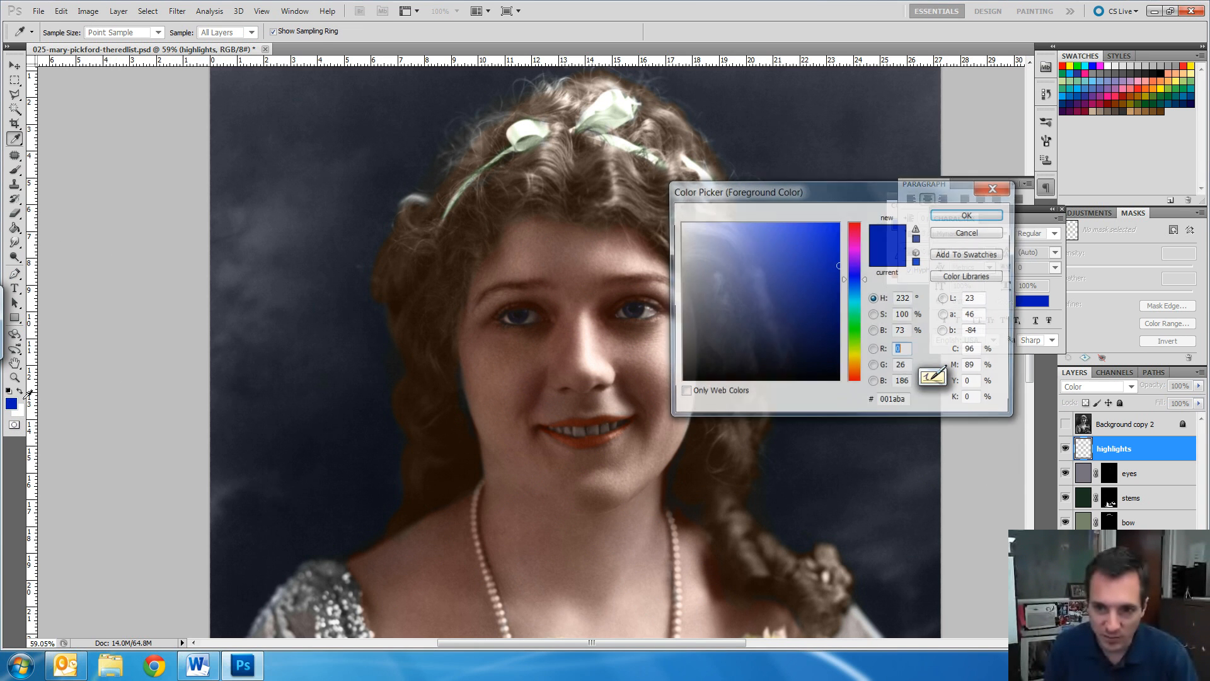
{"action": "left_click", "coordinate": [856, 355]}
{"action": "left_click_drag", "start_coordinate": [802, 278], "coordinate": [753, 232]}
{"action": "left_click", "coordinate": [959, 217]}
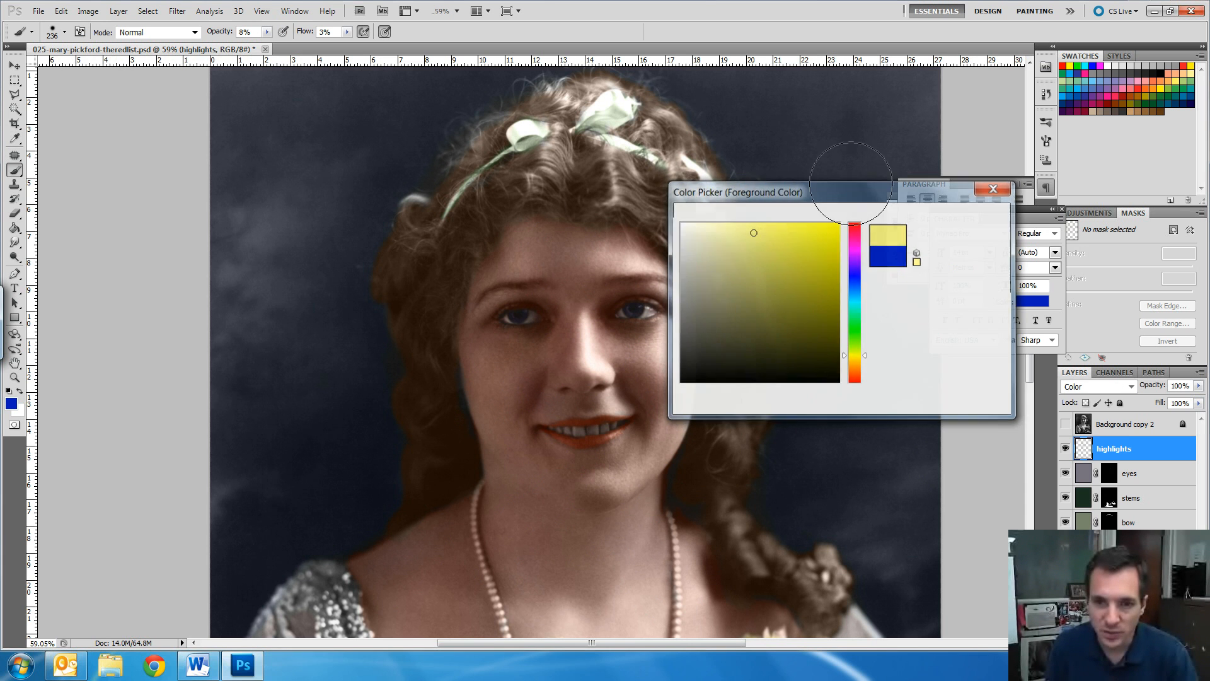
{"action": "mouse_move", "coordinate": [668, 212]}
{"action": "left_mouse_down"}
{"action": "mouse_move", "coordinate": [650, 207]}
{"action": "mouse_move", "coordinate": [715, 290]}
{"action": "mouse_move", "coordinate": [729, 363]}
{"action": "mouse_move", "coordinate": [744, 365]}
{"action": "left_mouse_up"}
Step: Set the brush to 70 px and 94% opacity, and paint pale yellow over the curls beside the forehead
{"action": "right_click", "coordinate": [744, 366]}
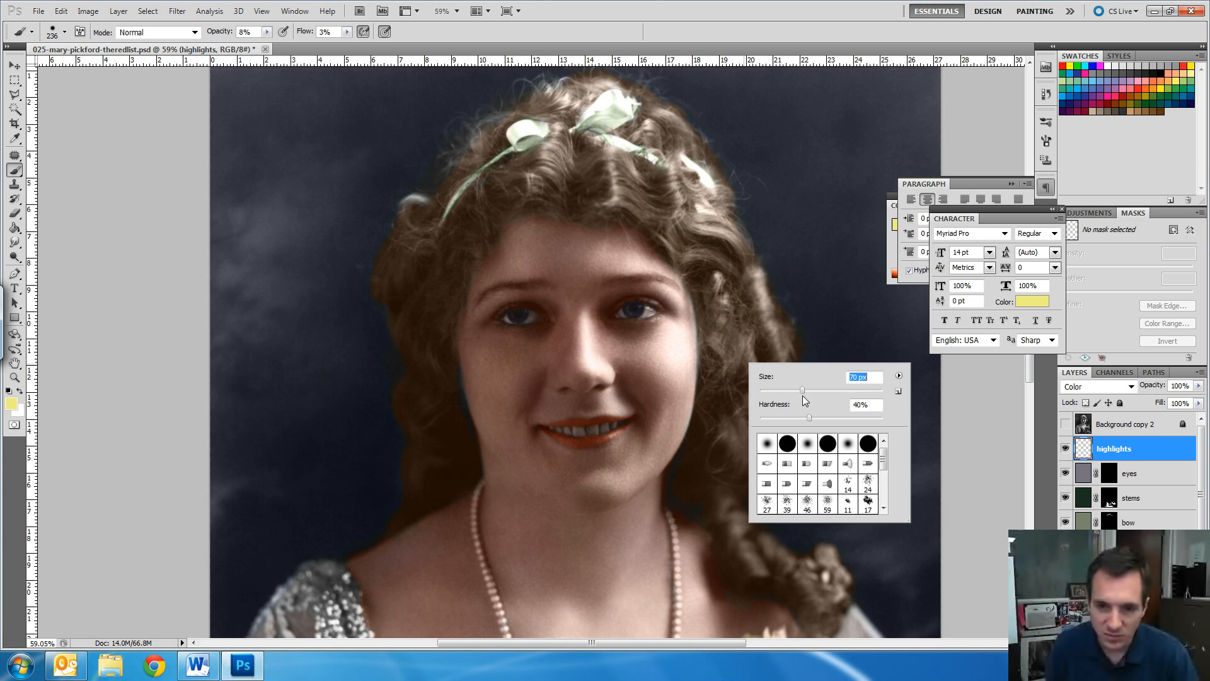
{"action": "left_click_drag", "start_coordinate": [803, 396], "coordinate": [800, 396]}
{"action": "left_click", "coordinate": [753, 335]}
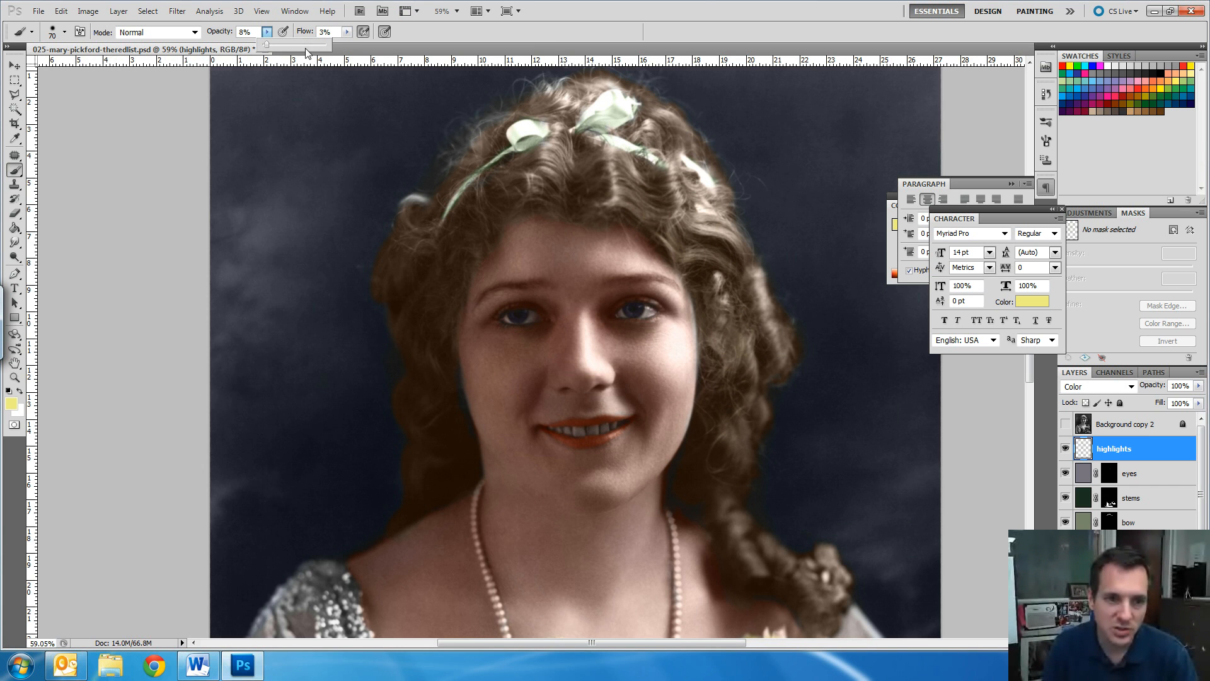
{"action": "left_click", "coordinate": [419, 287]}
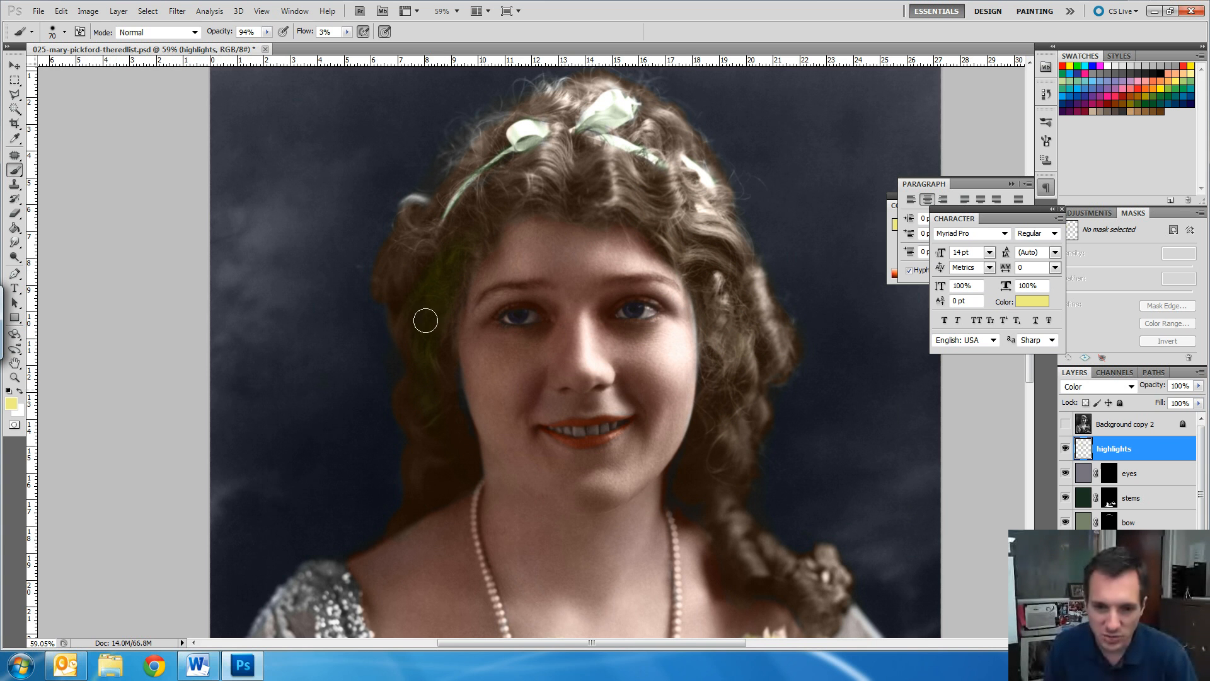
Step: Undo the last yellow stroke, lower the brush opacity to 9%, and lightly brush pale yellow over the leaf beside the roses
{"action": "left_click_drag", "start_coordinate": [725, 484], "coordinate": [670, 169]}
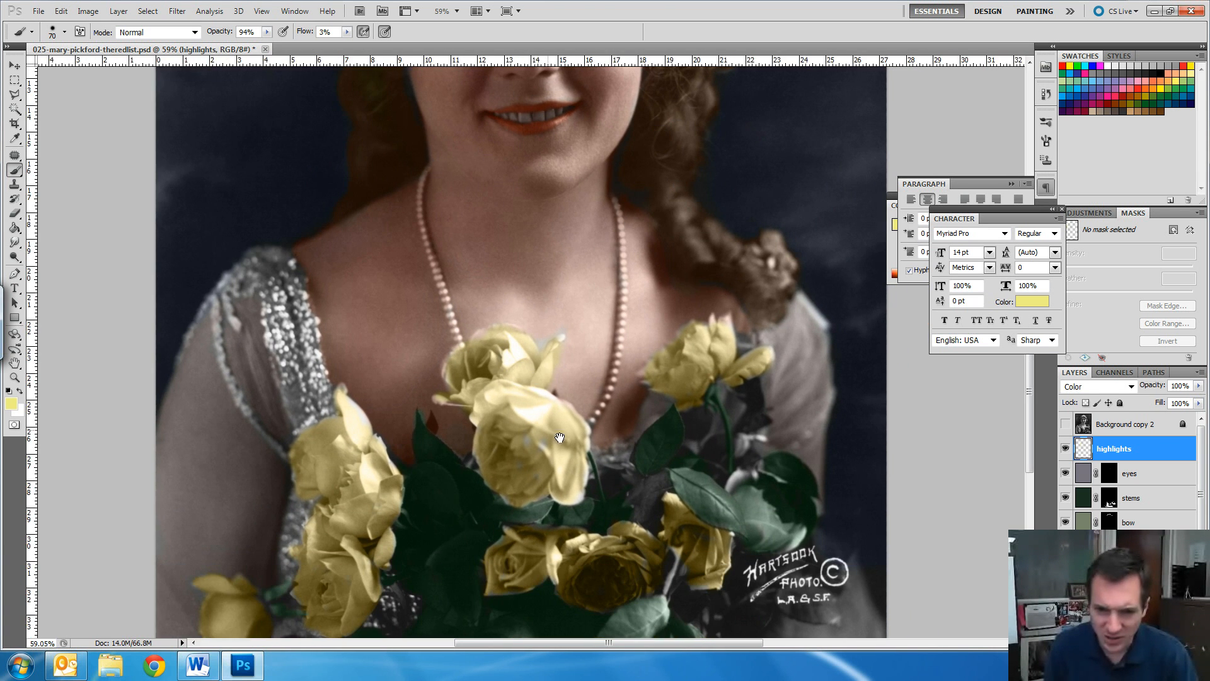
{"action": "left_click_drag", "start_coordinate": [555, 437], "coordinate": [508, 343]}
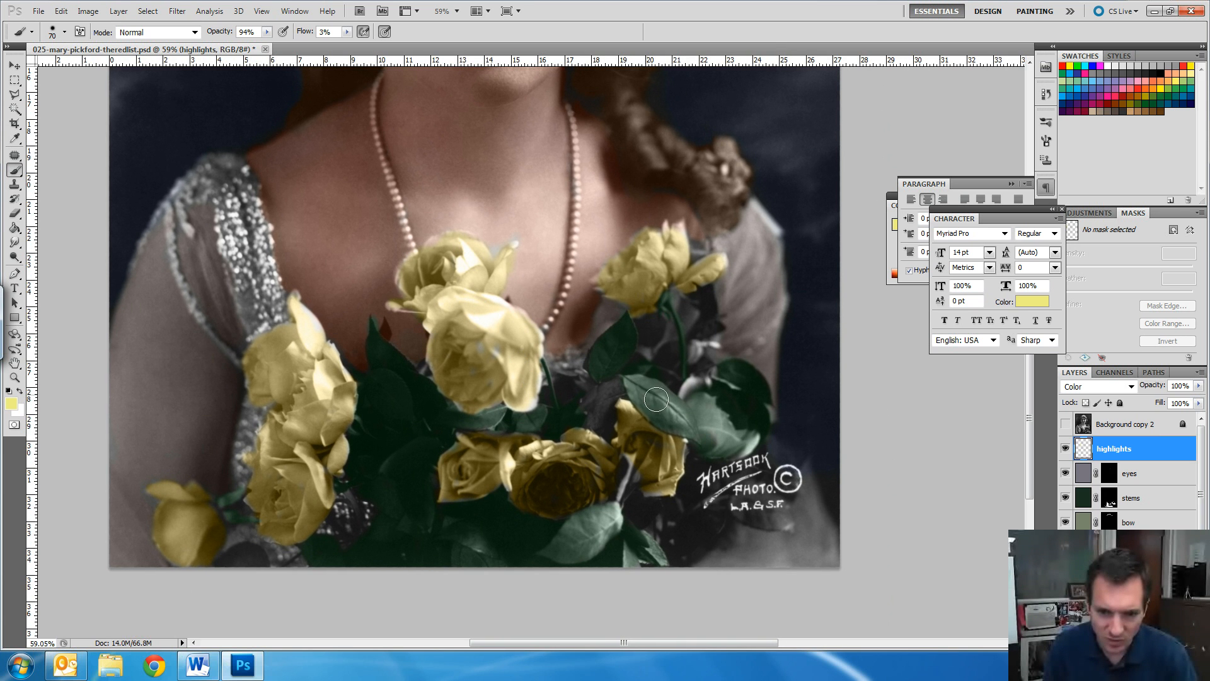
{"action": "key", "text": "ctrl+z"}
{"action": "left_click", "coordinate": [266, 32]}
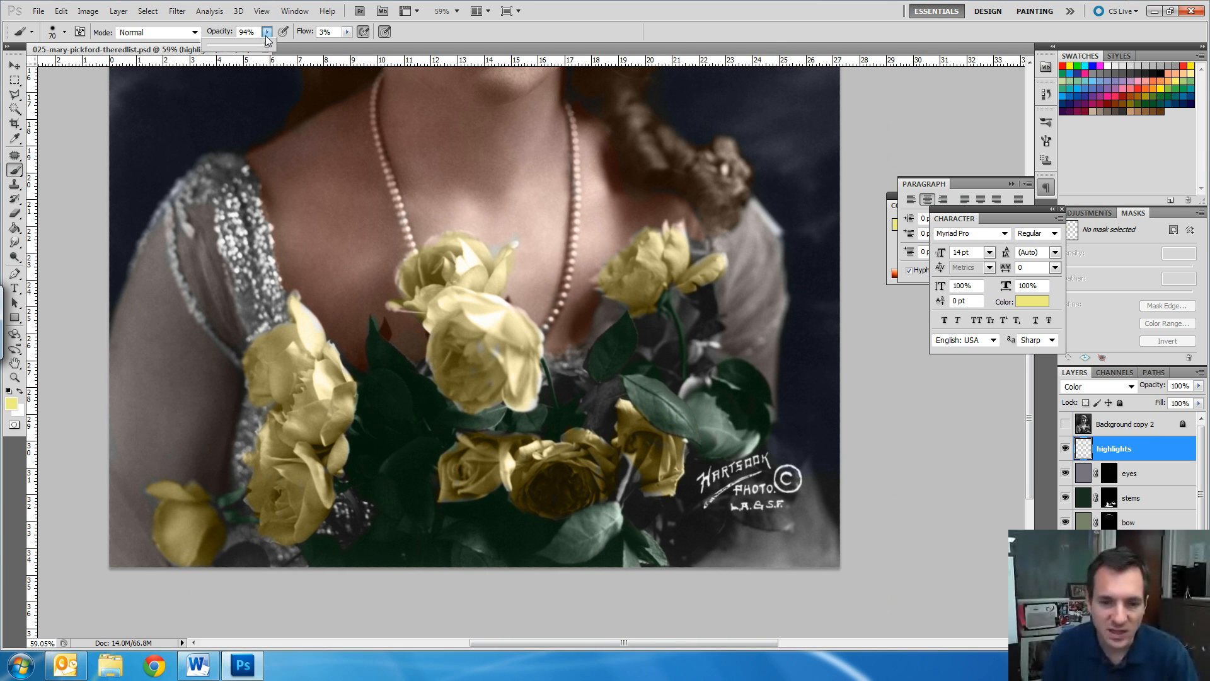
{"action": "left_click", "coordinate": [648, 416]}
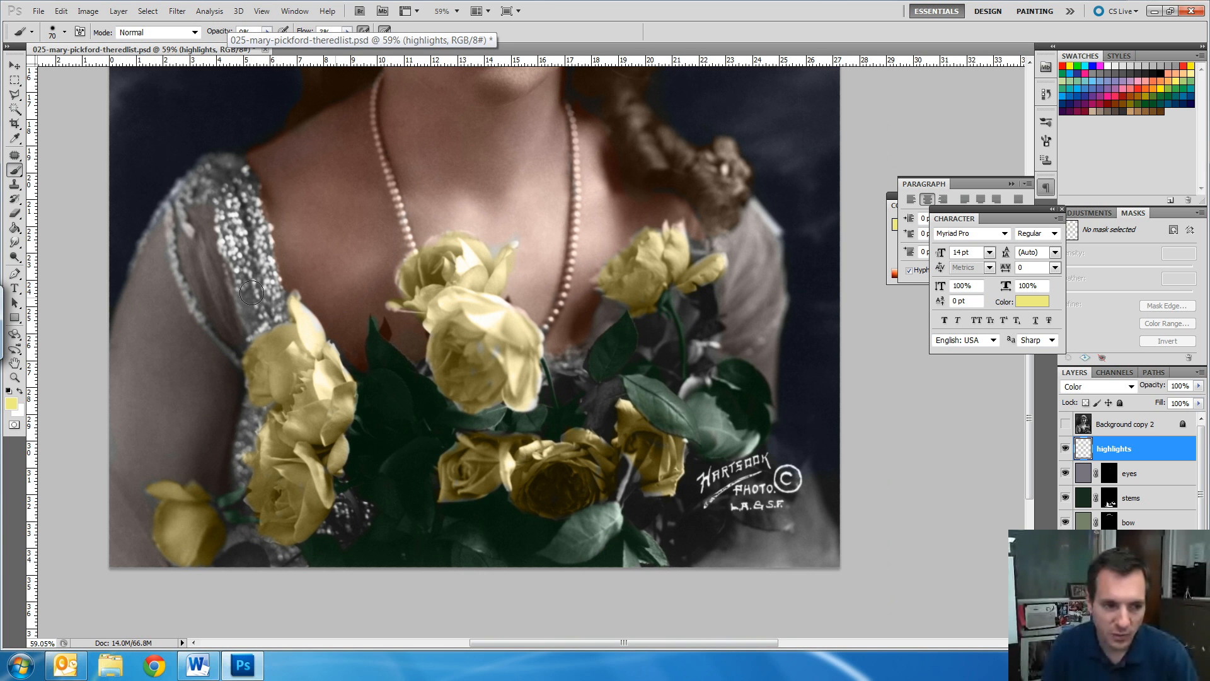
Step: Change the foreground color to a muted orange-brown and lightly brush it over the lowest leaf in the bouquet
{"action": "left_click", "coordinate": [10, 404]}
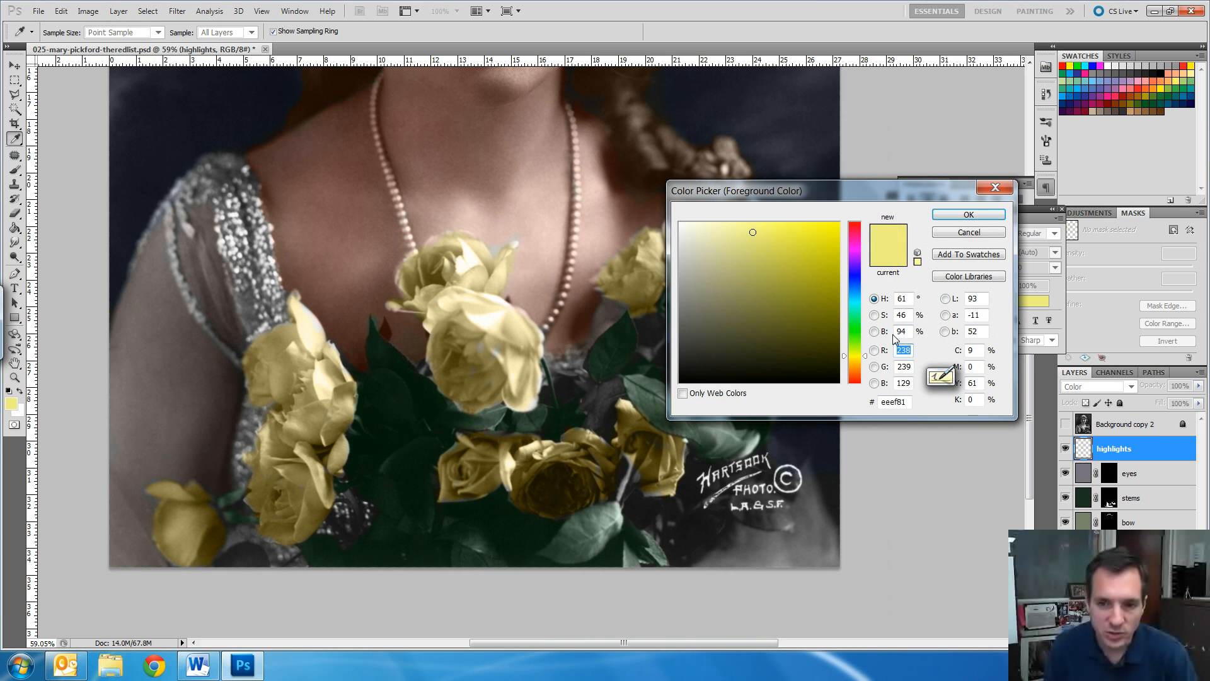
{"action": "left_click", "coordinate": [853, 374]}
{"action": "left_click", "coordinate": [789, 311]}
{"action": "left_click", "coordinate": [776, 270]}
{"action": "left_click", "coordinate": [969, 215]}
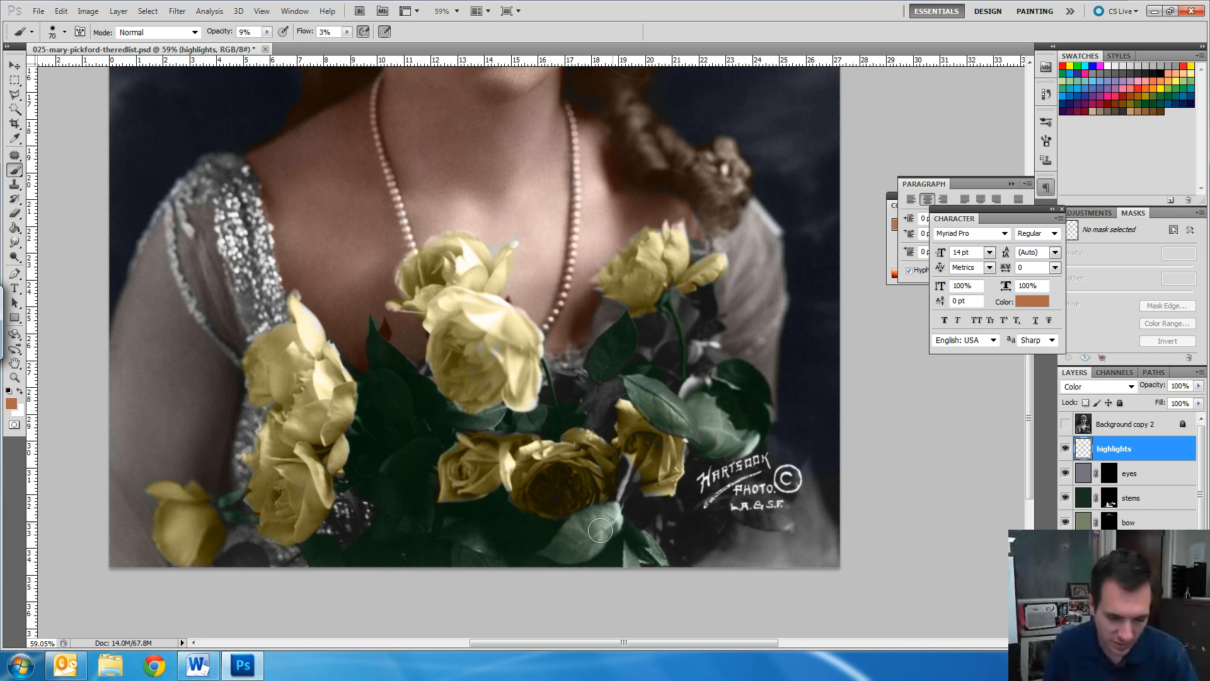
{"action": "left_click_drag", "start_coordinate": [599, 513], "coordinate": [608, 520]}
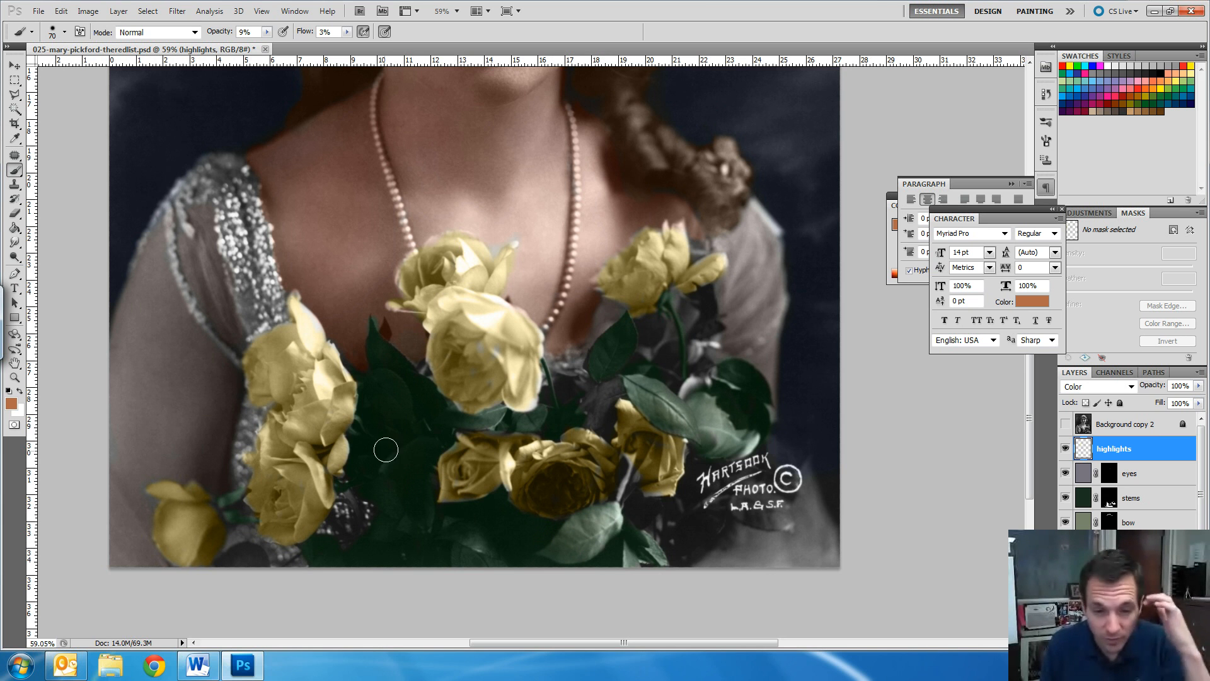
Step: Review the whole colorized portrait, from the hair bow down to the roses
{"action": "left_click_drag", "start_coordinate": [604, 203], "coordinate": [600, 350]}
{"action": "left_click_drag", "start_coordinate": [644, 203], "coordinate": [596, 205]}
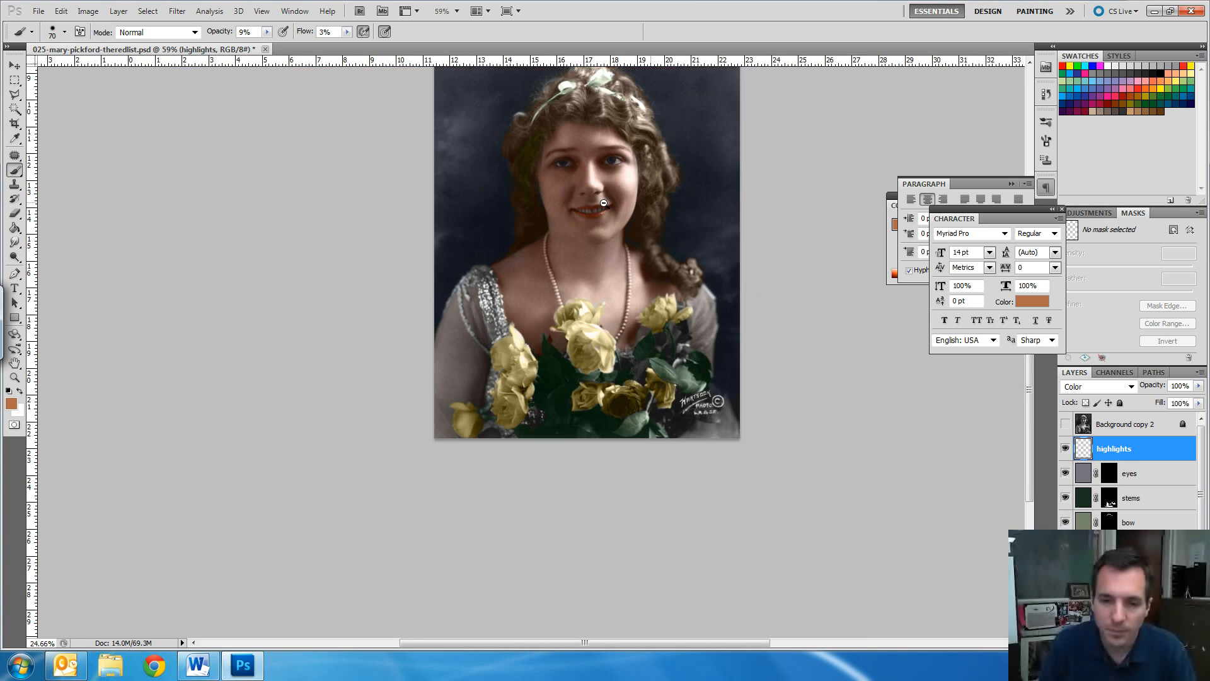
{"action": "left_click_drag", "start_coordinate": [662, 129], "coordinate": [616, 222]}
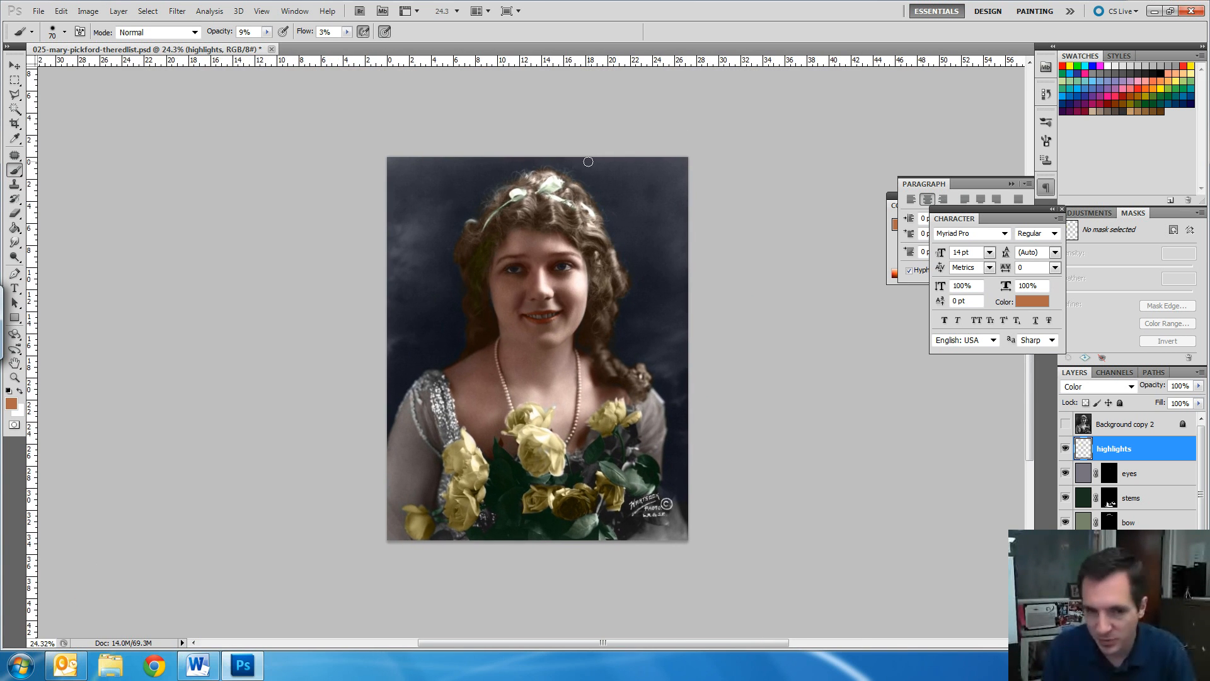